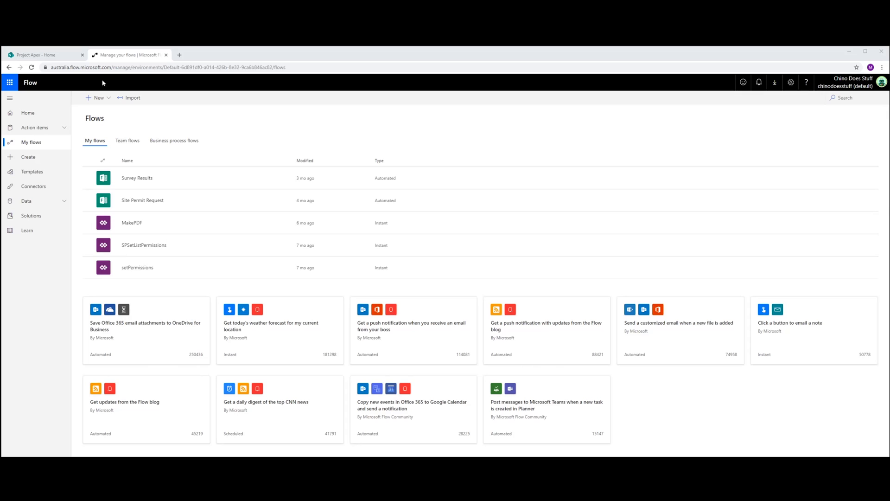
# Step: Create a new automated flow from blank with the PowerApps trigger
pyautogui.click(90, 100)
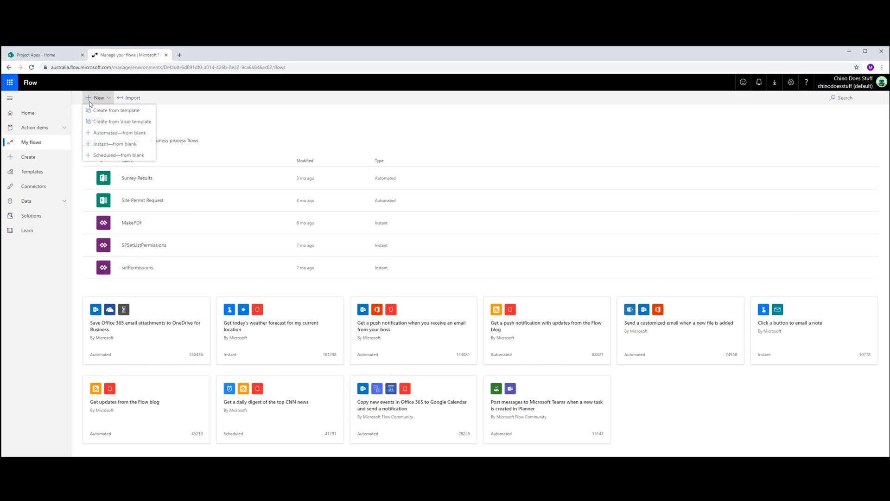
pyautogui.click(113, 134)
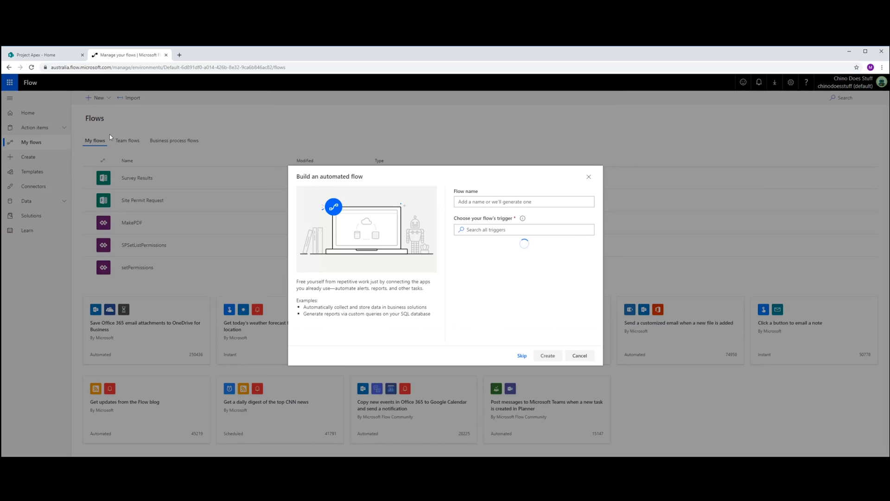
pyautogui.click(522, 356)
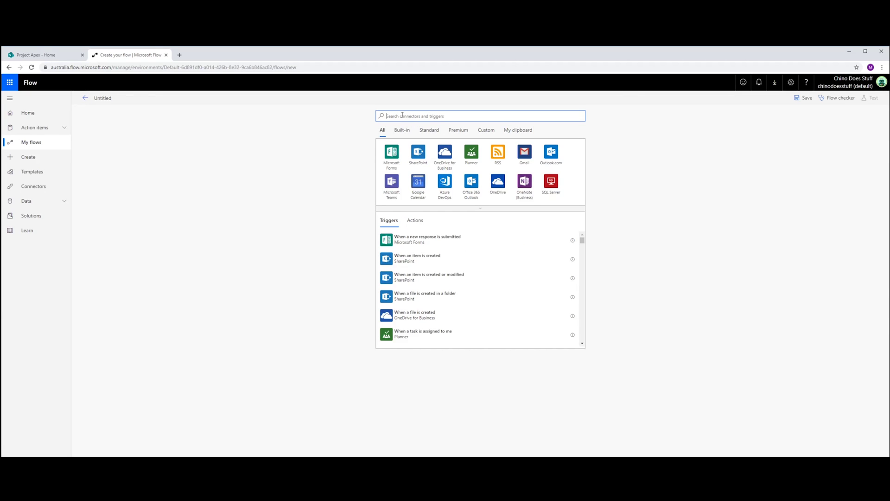
pyautogui.write('P')
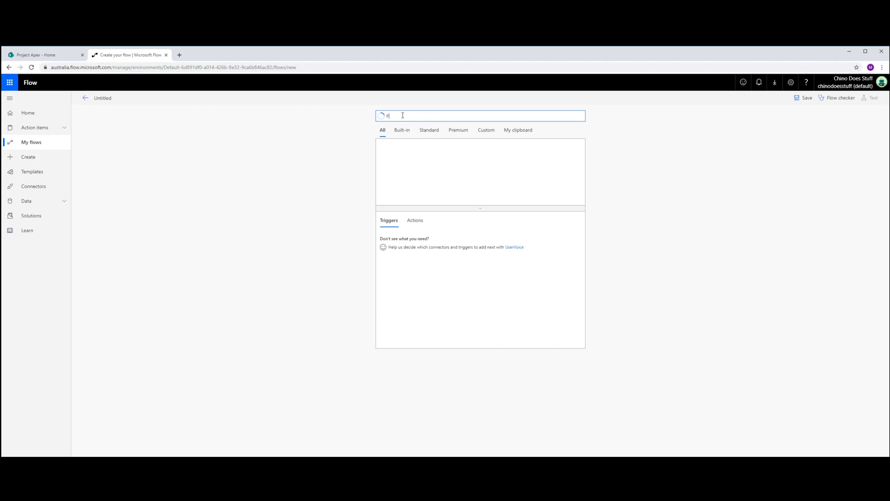
pyautogui.write('owerap')
pyautogui.click(392, 156)
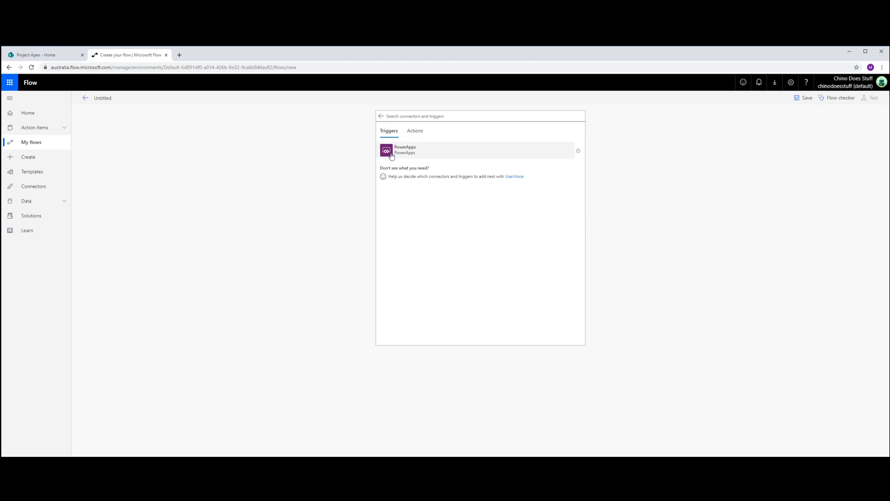
pyautogui.click(392, 155)
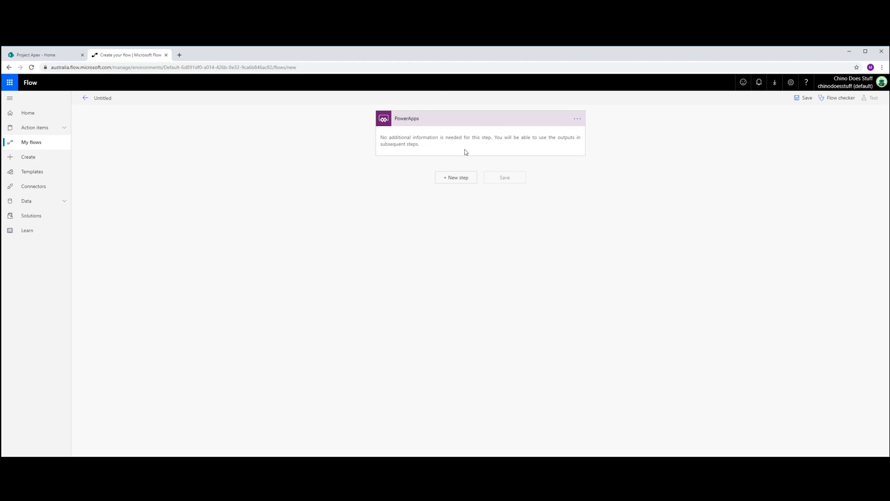
# Step: Add an Initialize variable step named IsAdmin of type Boolean
pyautogui.click(466, 180)
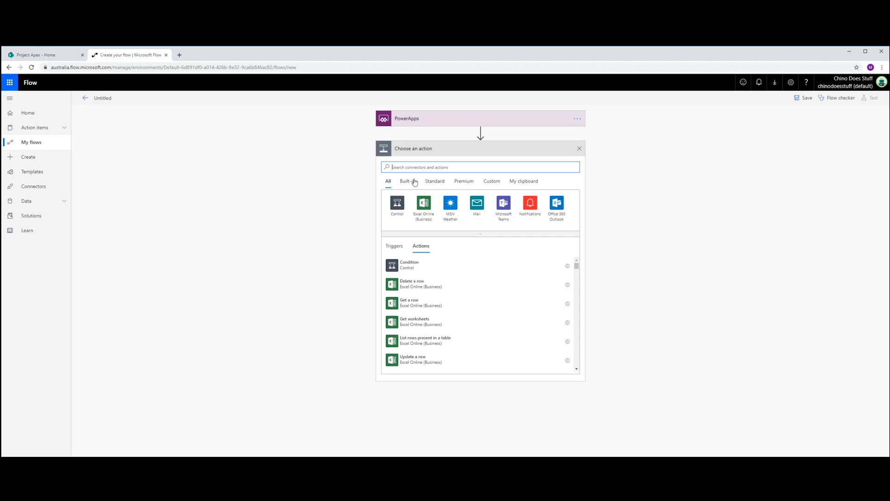
pyautogui.write('Init')
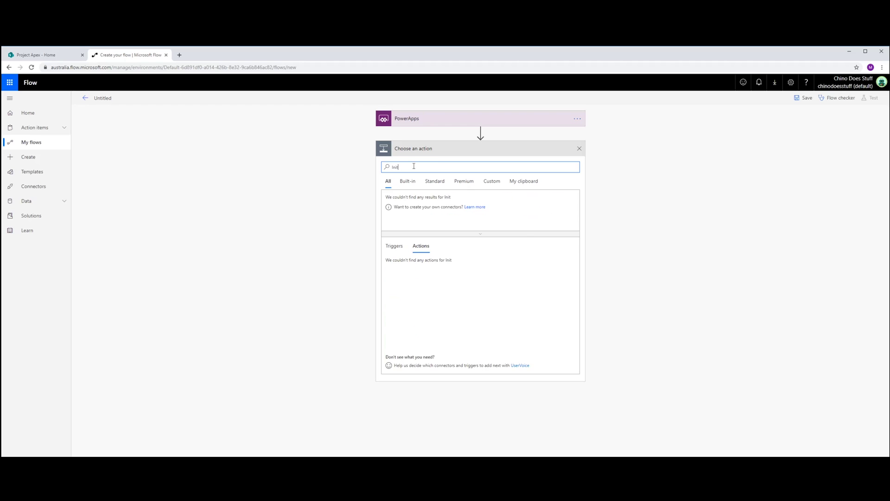
pyautogui.write('alize')
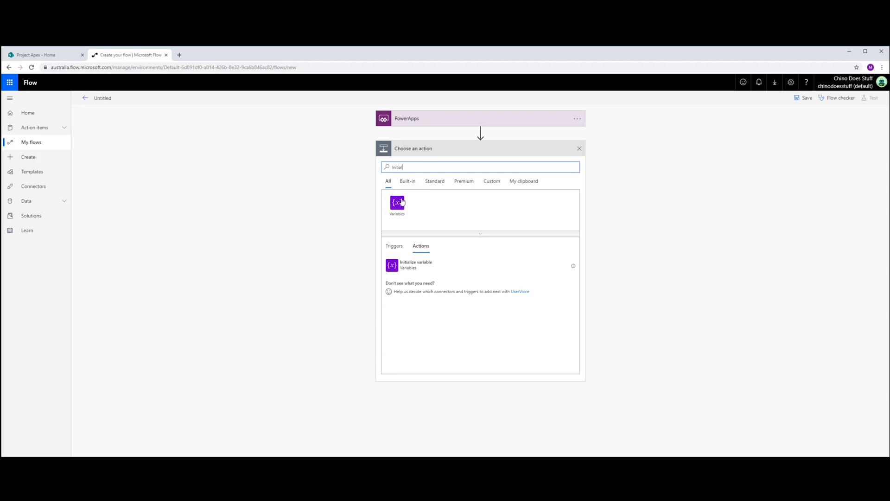
pyautogui.click(399, 203)
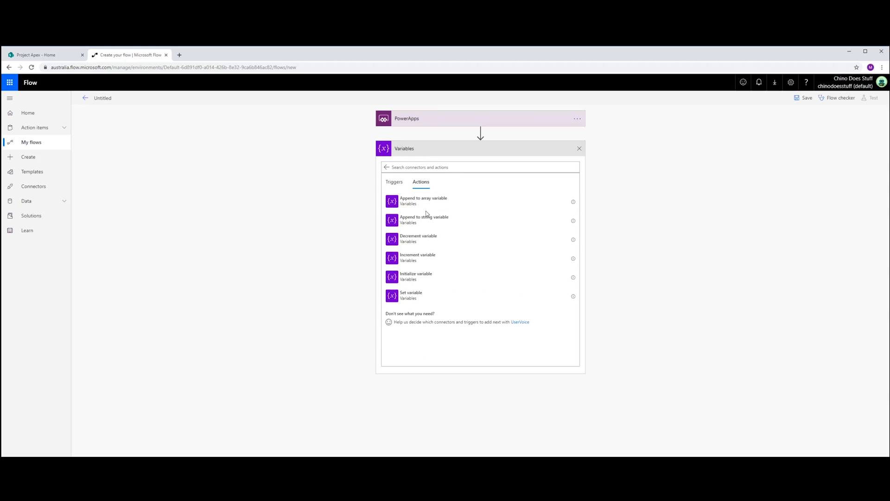
pyautogui.click(407, 276)
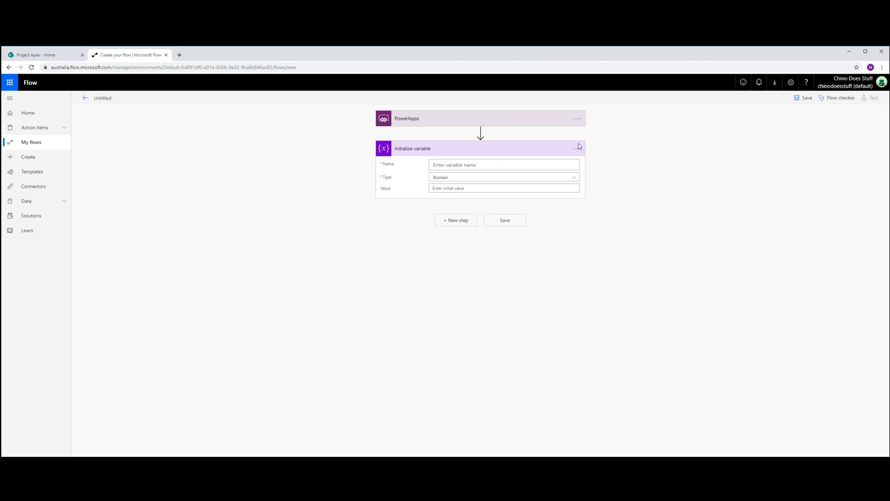
pyautogui.click(449, 162)
pyautogui.write('IsAdmin')
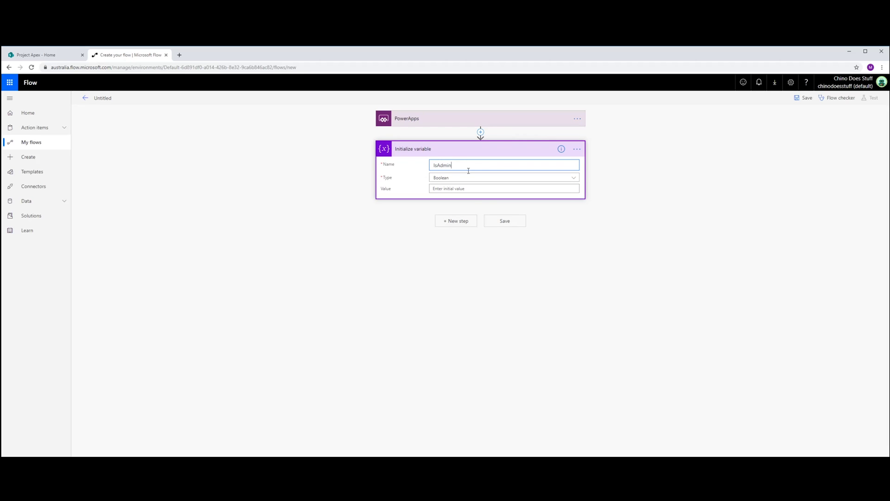
# Step: Add a second Initialize variable step named UserGroupInfo with type String
pyautogui.click(459, 221)
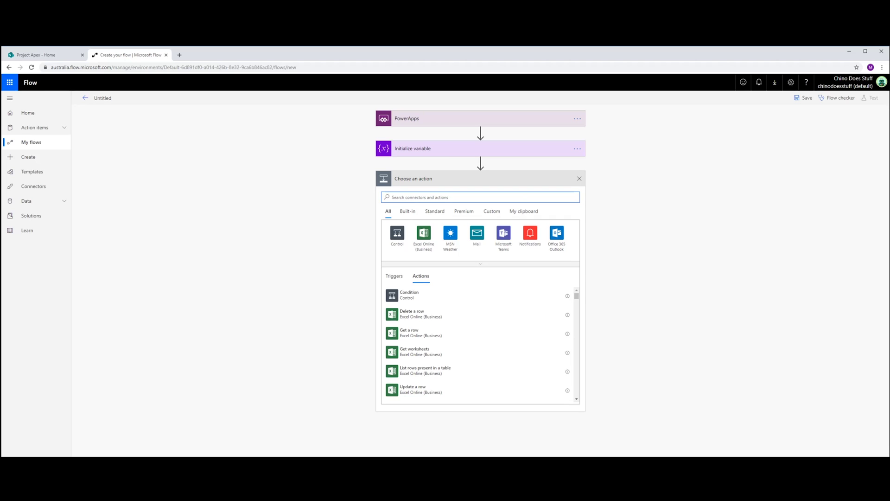
pyautogui.click(418, 197)
pyautogui.write('UserGroupInfo')
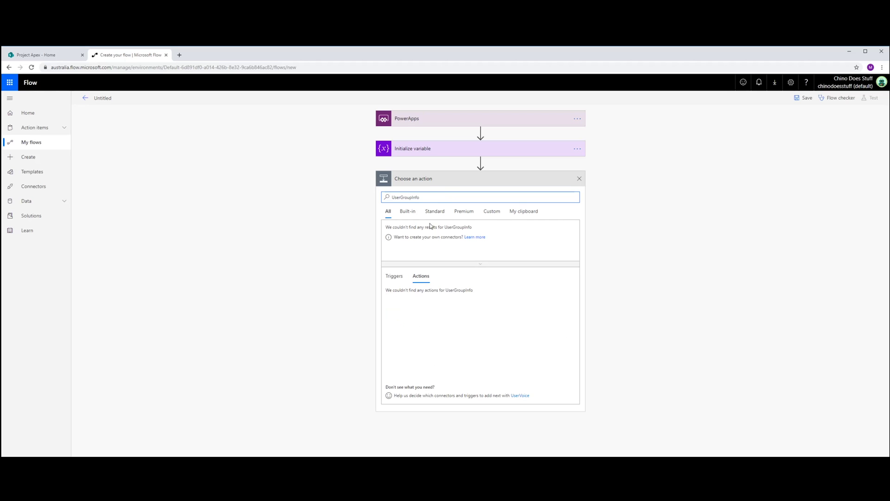
pyautogui.moveTo(431, 197); pyautogui.dragTo(372, 192)
pyautogui.write('INit')
pyautogui.write('nitial')
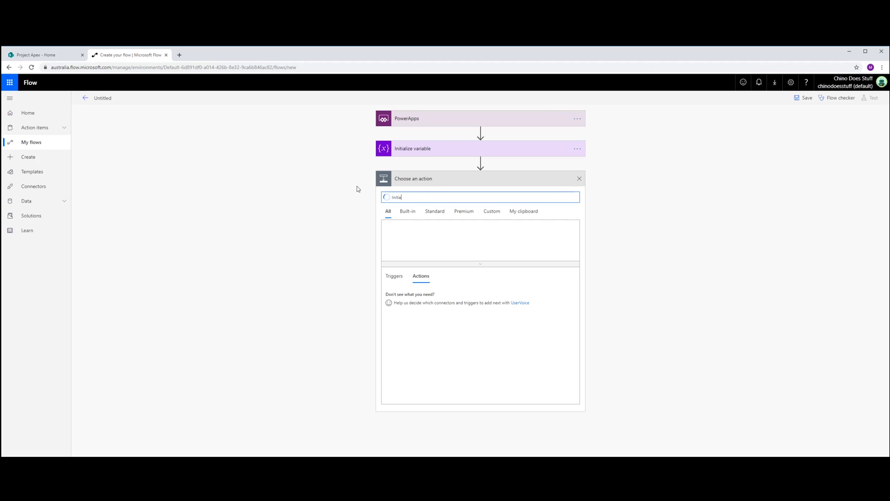
pyautogui.click(392, 295)
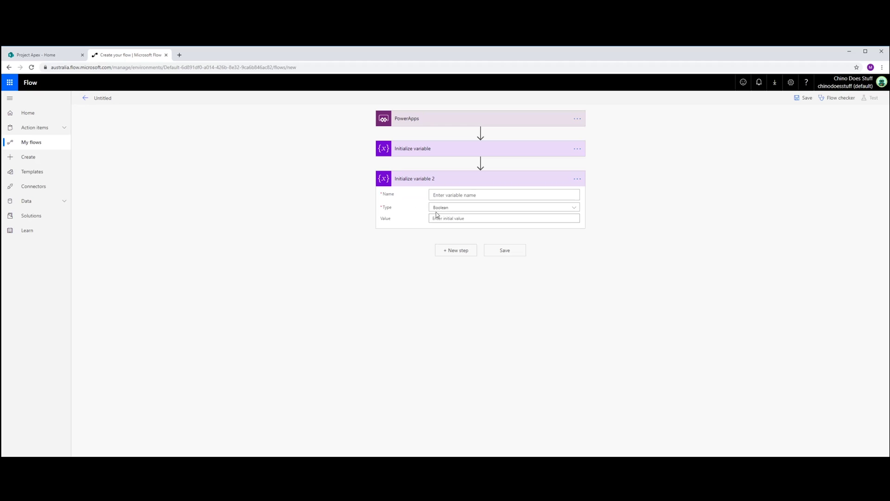
pyautogui.click(459, 195)
pyautogui.write('User')
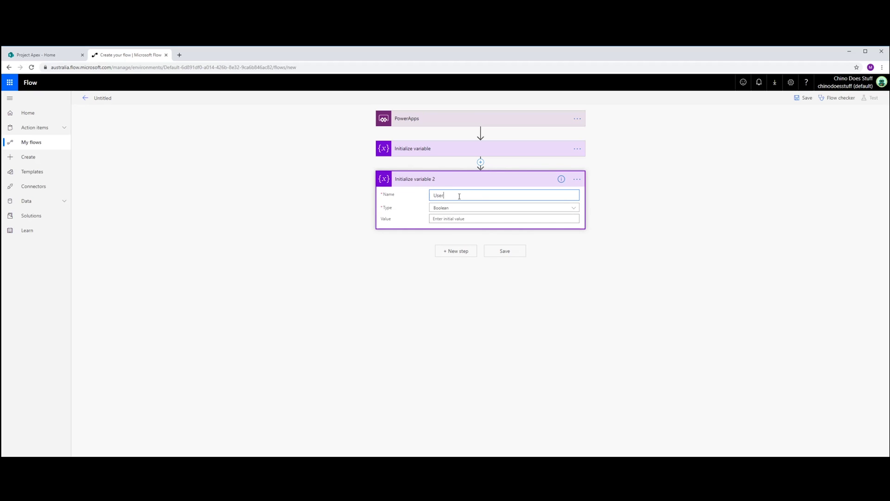
pyautogui.write('Grioyu')
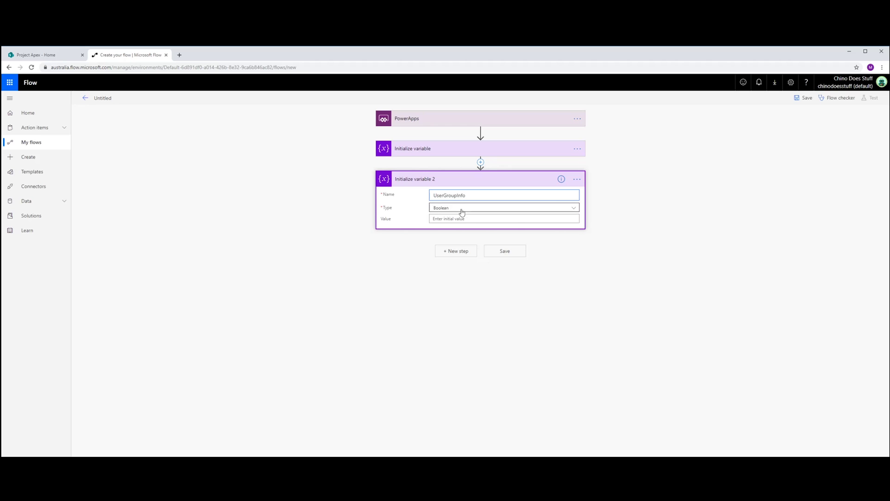
pyautogui.click(446, 209)
pyautogui.click(448, 253)
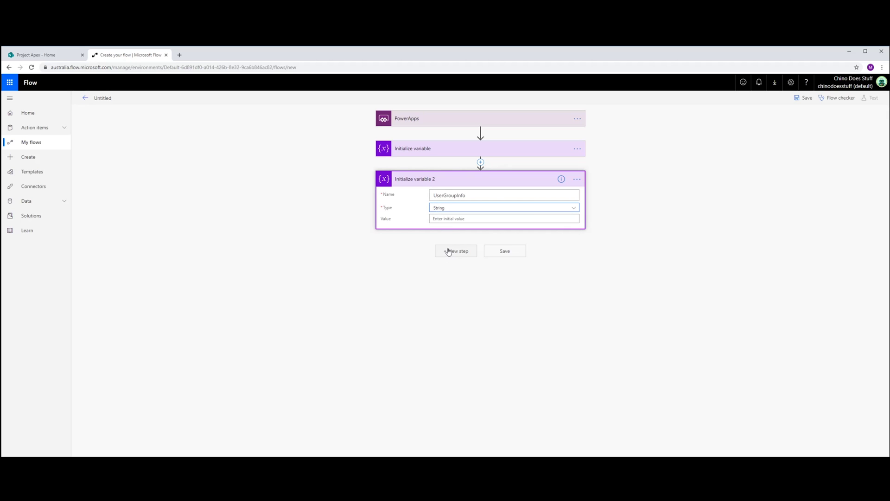
pyautogui.click(464, 251)
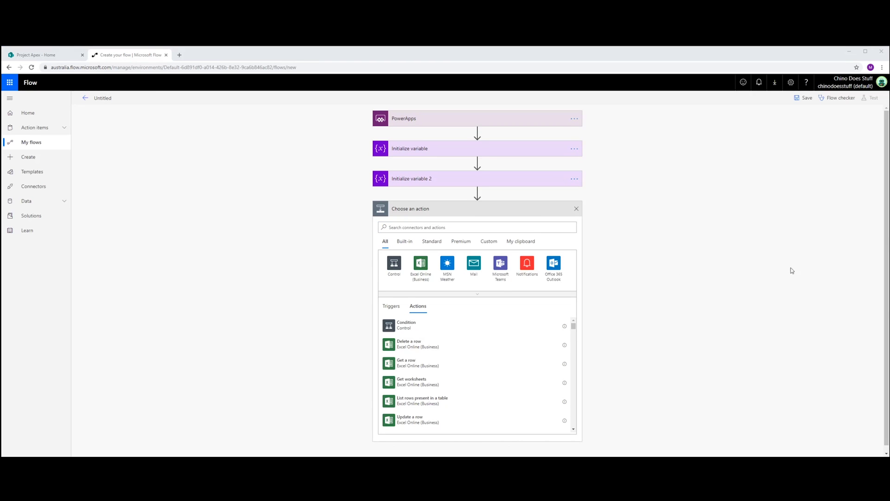
# Step: Add a Send an HTTP request to SharePoint action below the two variables
pyautogui.scroll(-1, 482, 301)
pyautogui.click(415, 222)
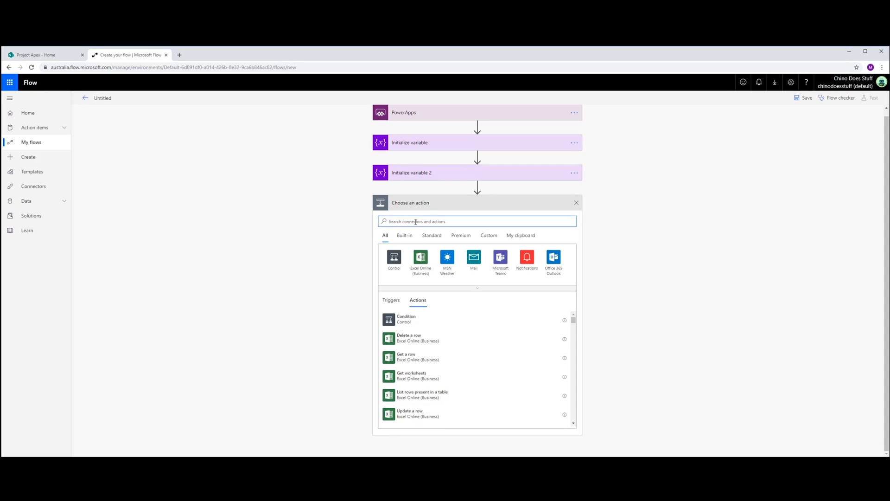
pyautogui.write('SharePoint')
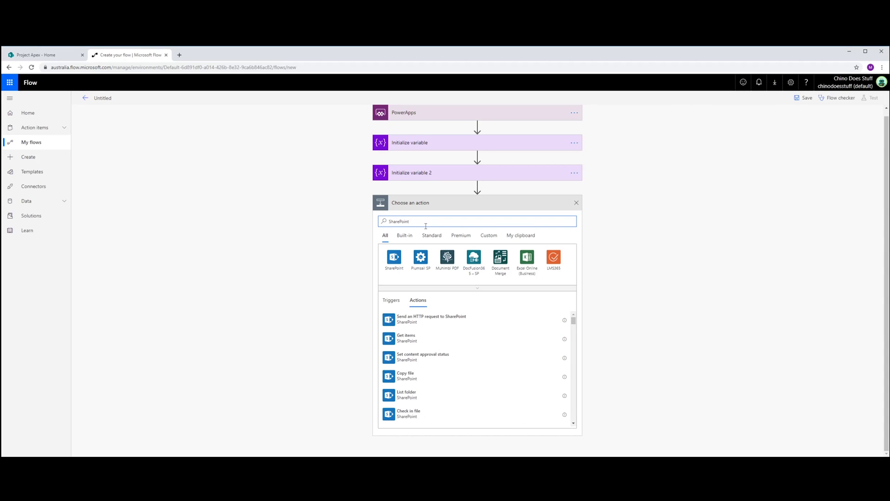
pyautogui.click(422, 319)
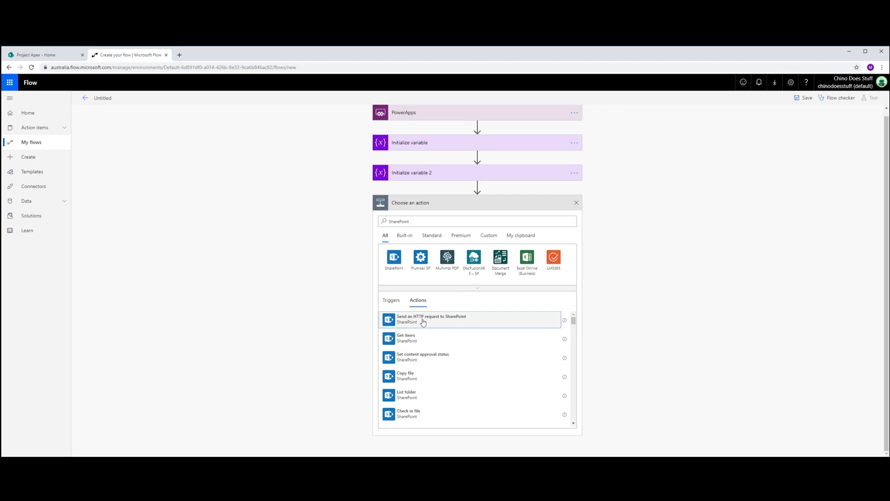
pyautogui.click(420, 321)
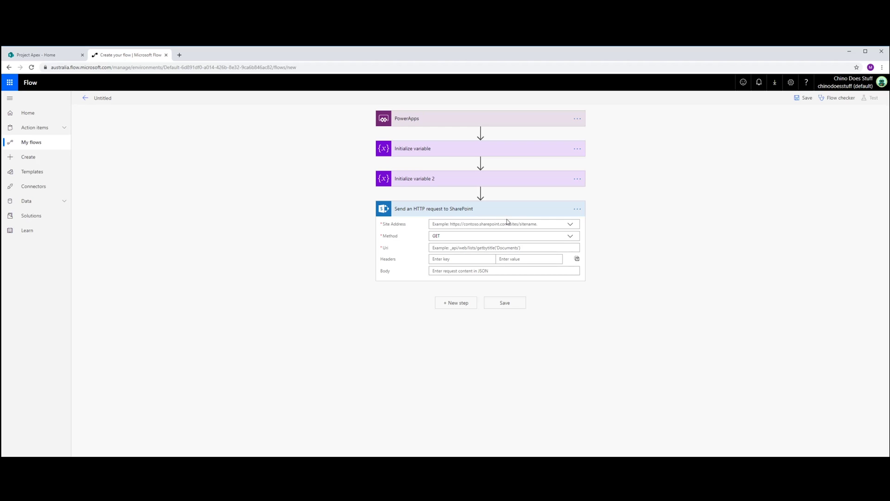
# Step: Go to the Project Apex SharePoint site's permissions settings
pyautogui.click(51, 59)
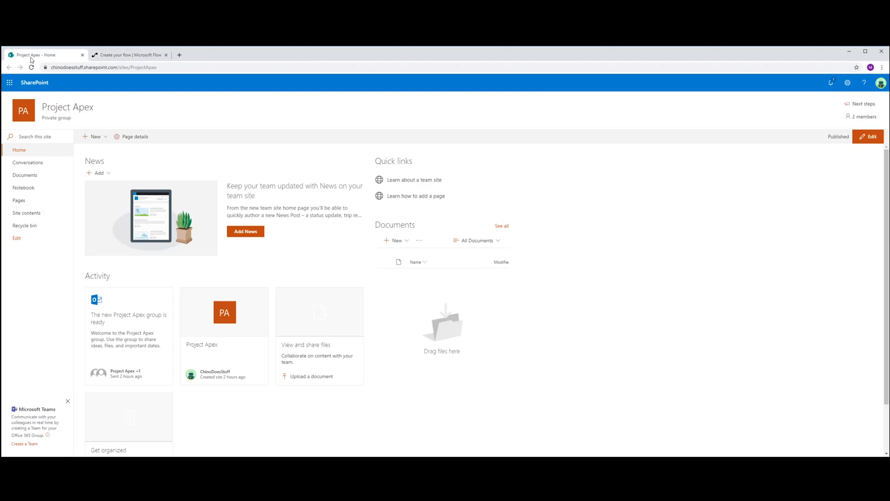
pyautogui.click(847, 82)
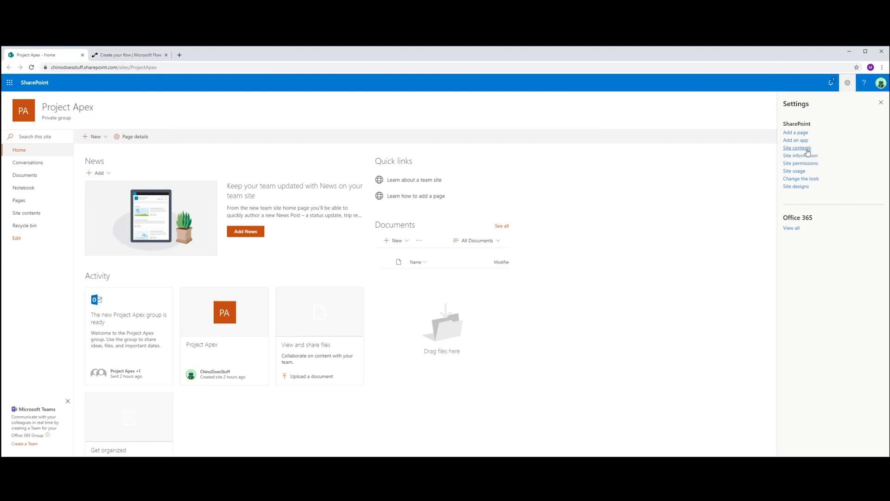
pyautogui.click(802, 164)
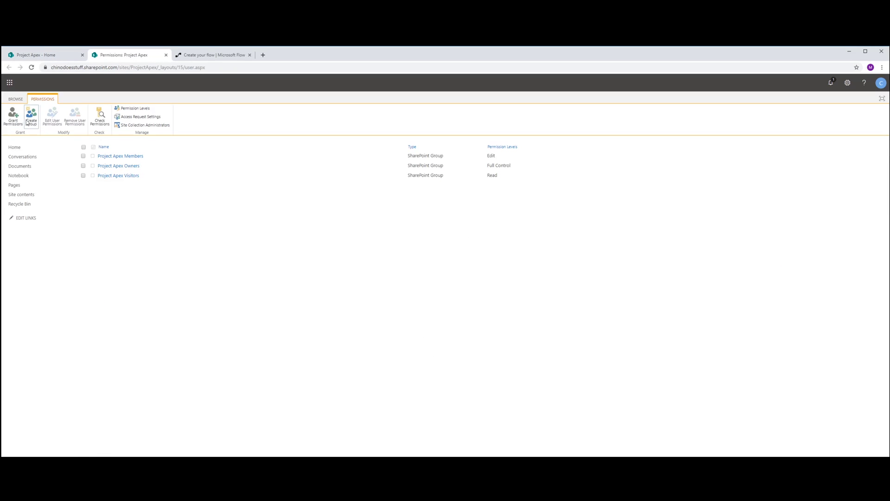
# Step: Create the Apex Admins group, visible to everyone, with Read permission
pyautogui.click(31, 117)
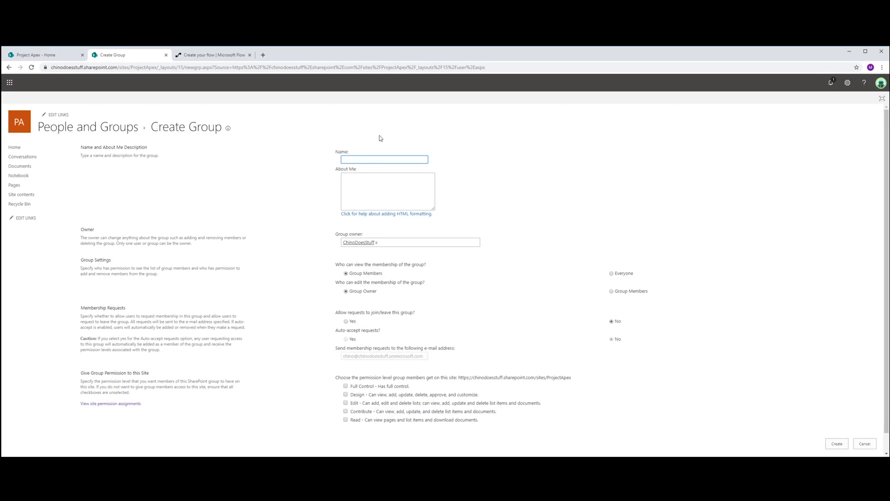
pyautogui.write('Apex Admins')
pyautogui.click(611, 273)
pyautogui.scroll(-1, 428, 288)
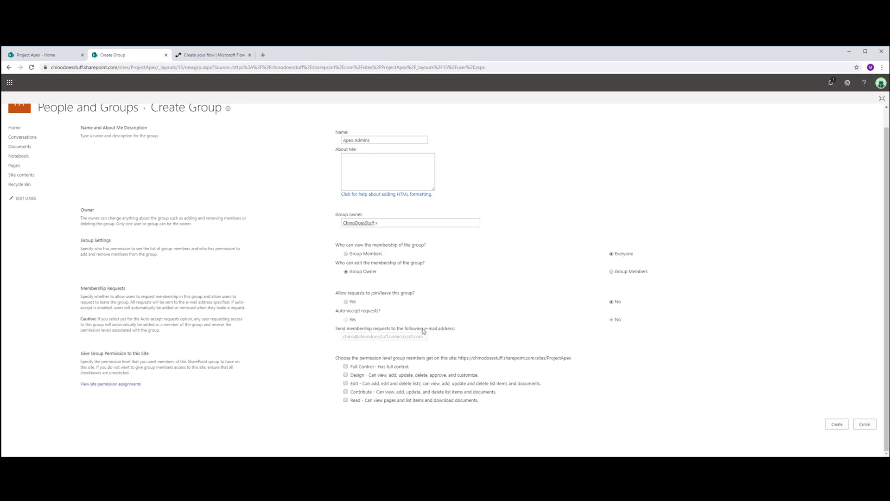
pyautogui.click(345, 400)
pyautogui.click(837, 424)
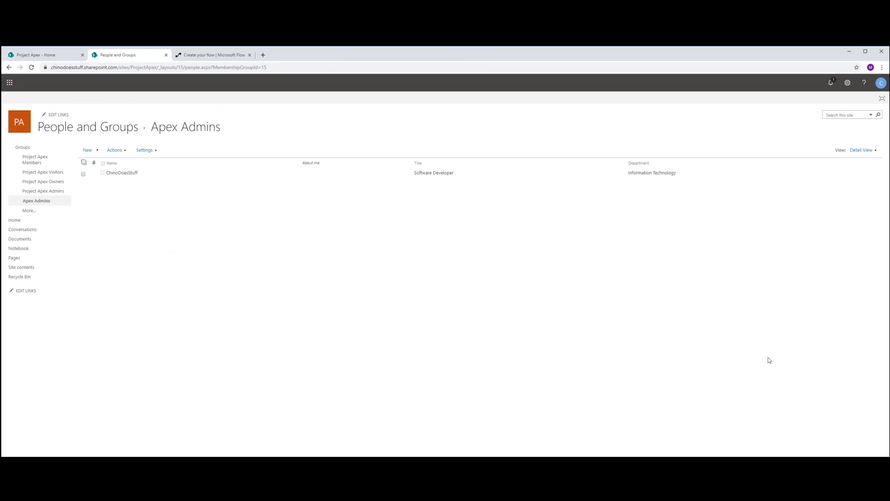
# Step: Add the Regional Manager to Apex Admins without sending an invitation e-mail
pyautogui.click(89, 149)
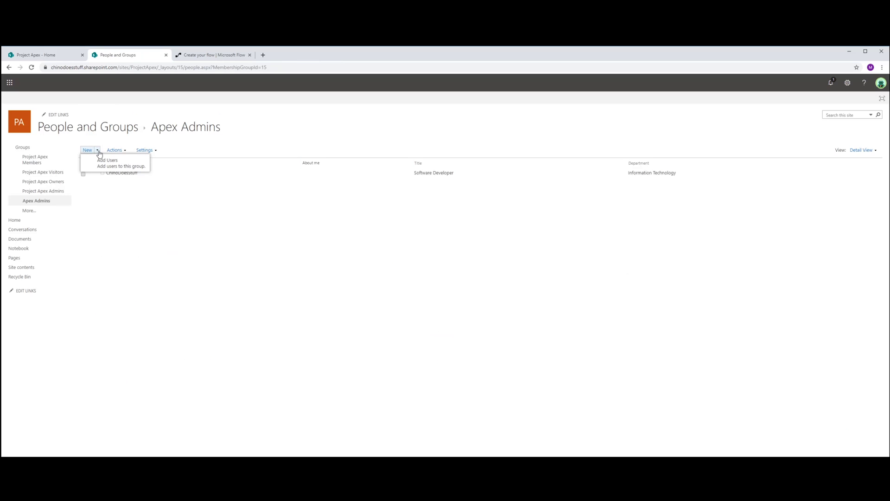
pyautogui.click(104, 164)
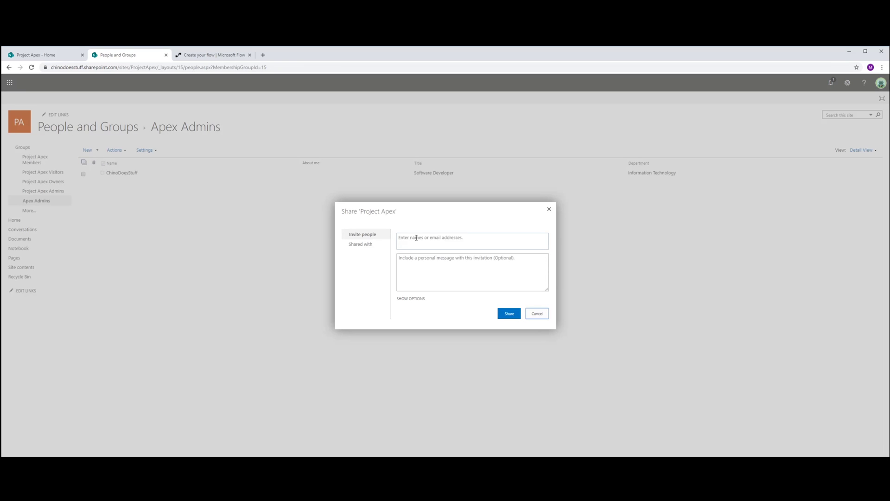
pyautogui.write('wong')
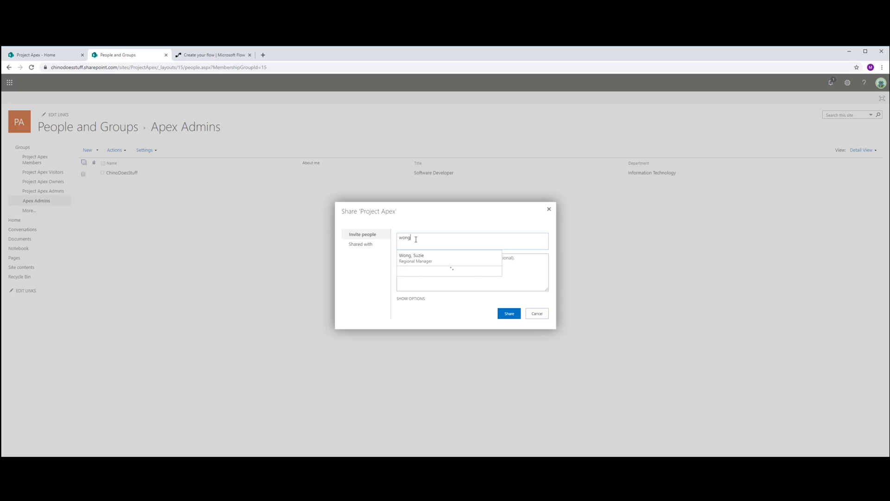
pyautogui.click(409, 255)
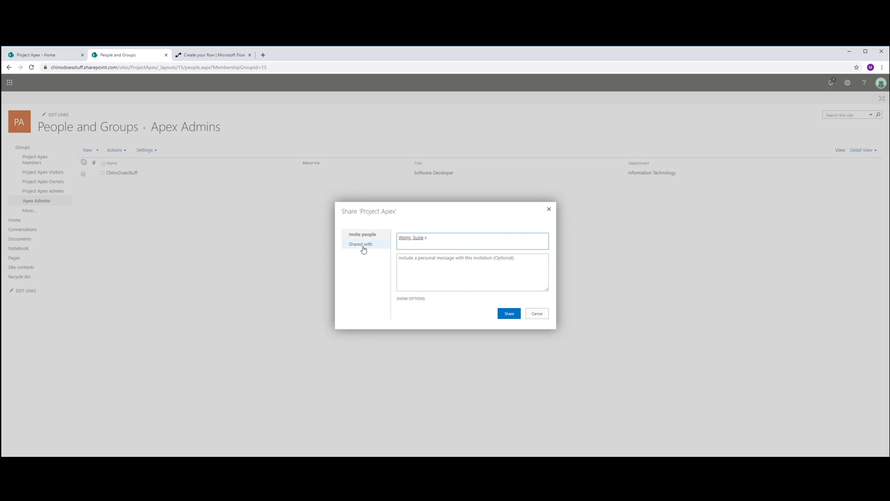
pyautogui.click(411, 300)
pyautogui.click(400, 304)
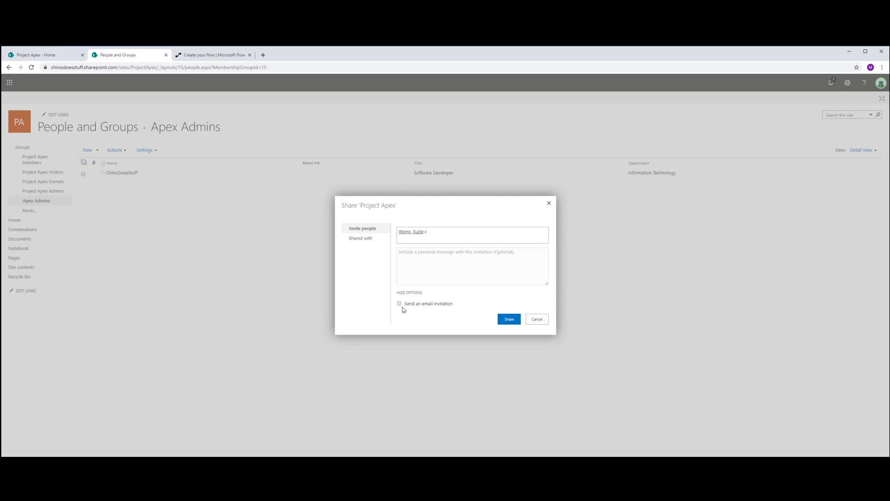
pyautogui.click(509, 320)
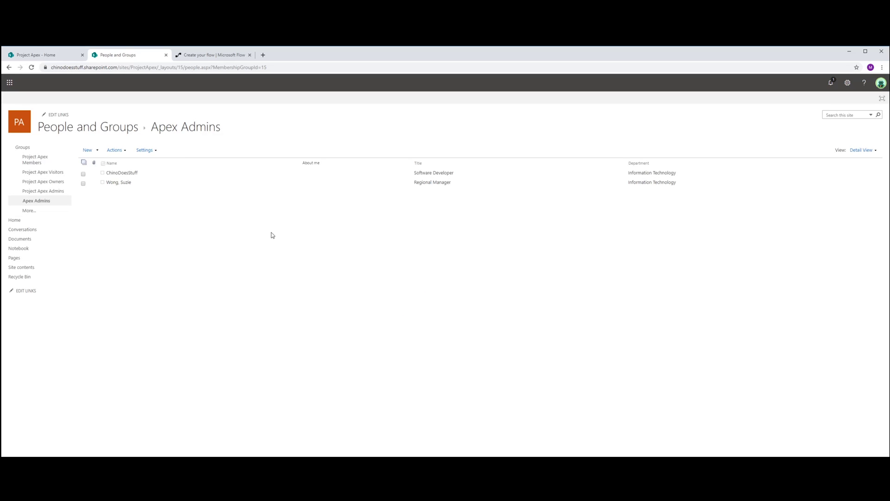
# Step: Remove the original member from Apex Admins and return to the flow editor
pyautogui.click(83, 175)
pyautogui.click(116, 150)
pyautogui.click(138, 200)
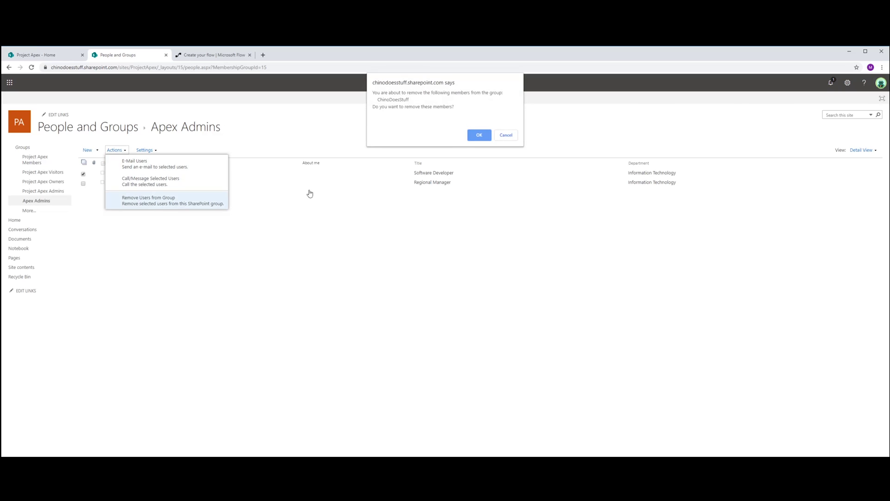
pyautogui.click(480, 135)
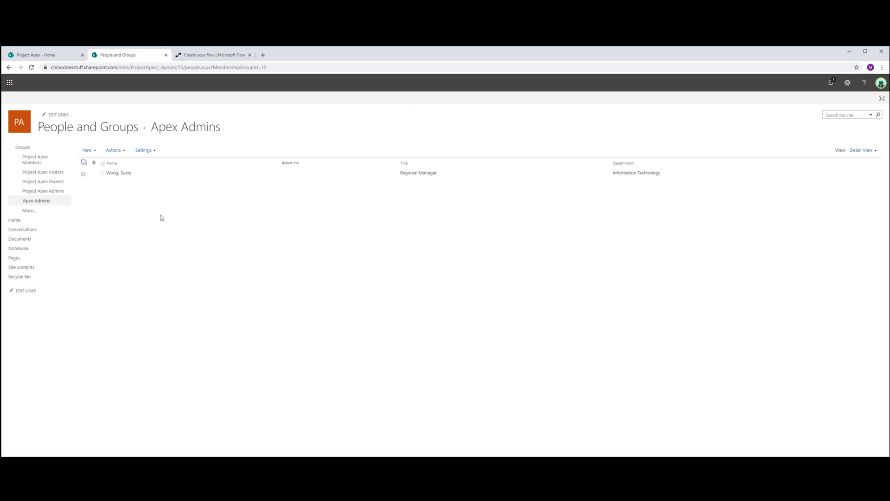
pyautogui.click(225, 57)
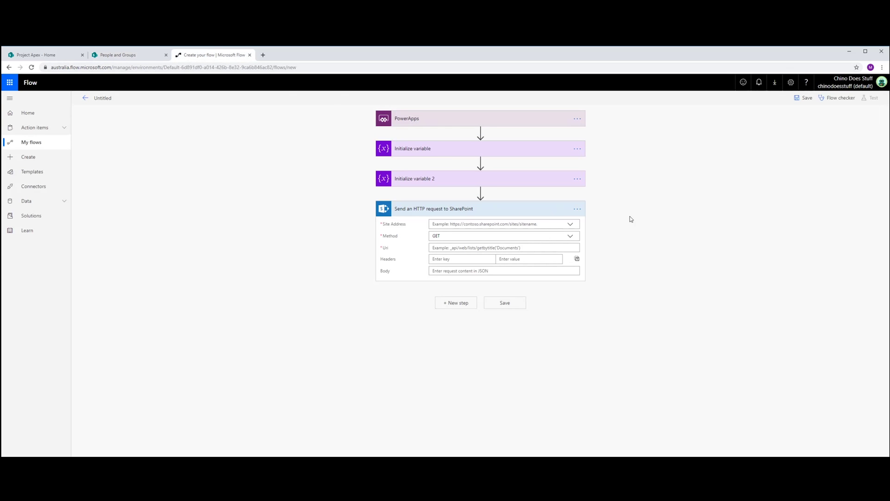
# Step: Set the HTTP request's Site Address to the copied Project Apex URL as a custom value
pyautogui.click(65, 55)
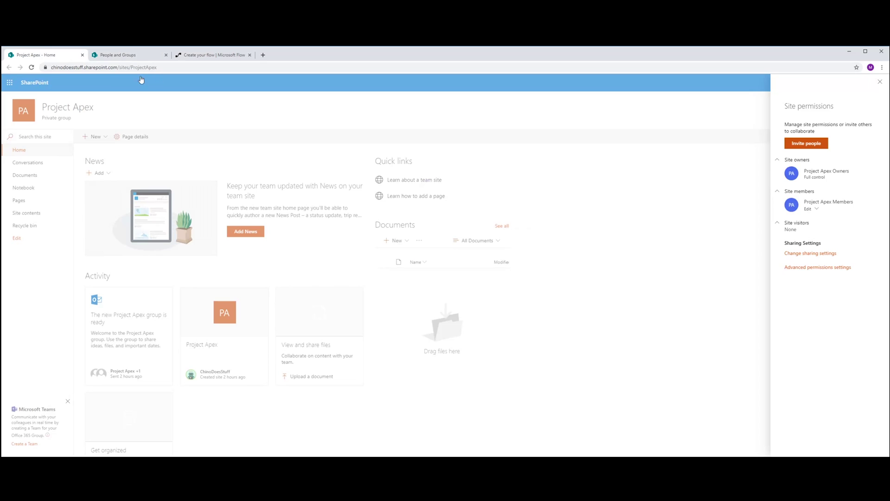
pyautogui.click(146, 68)
pyautogui.hotkey('ctrl', 'c')
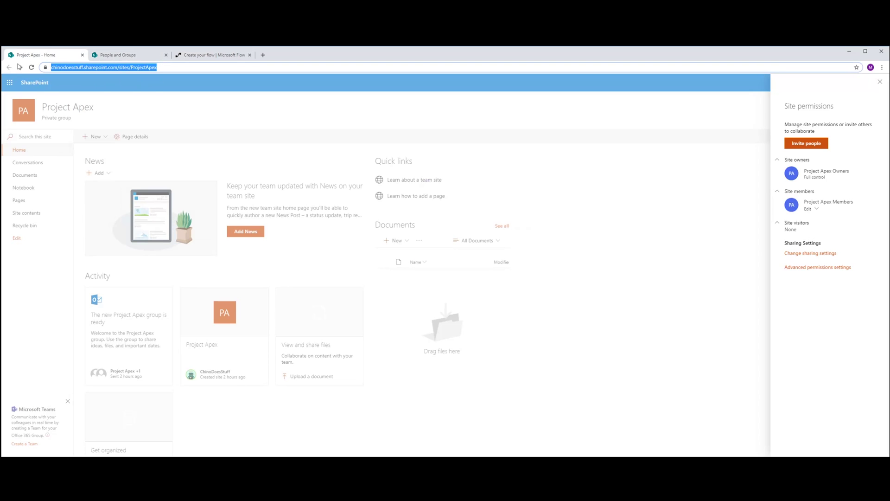
pyautogui.click(208, 55)
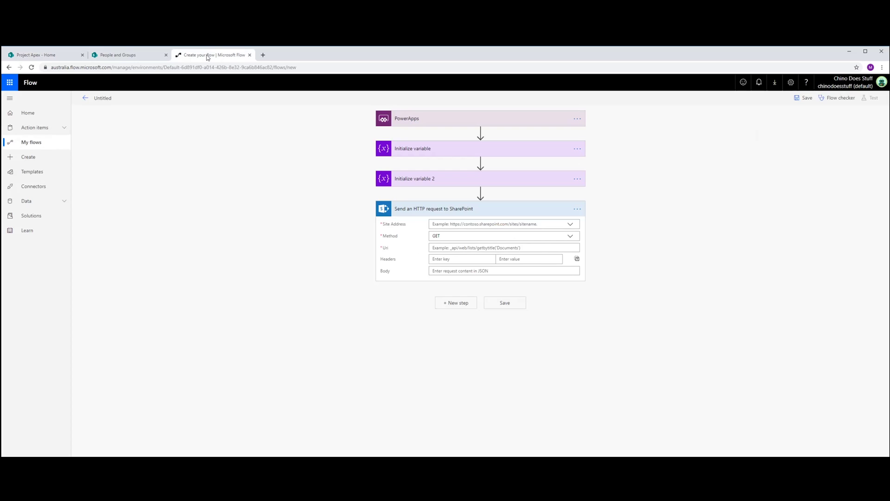
pyautogui.click(446, 225)
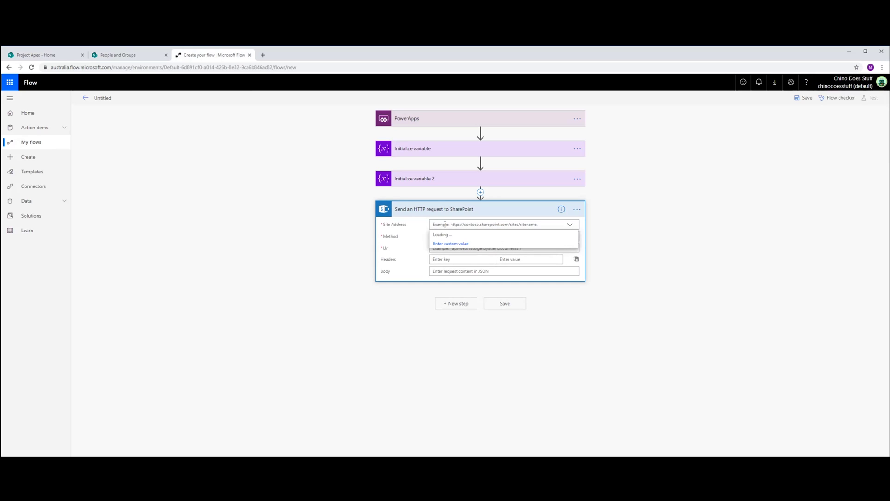
pyautogui.hotkey('ctrl', 'v')
pyautogui.click(558, 293)
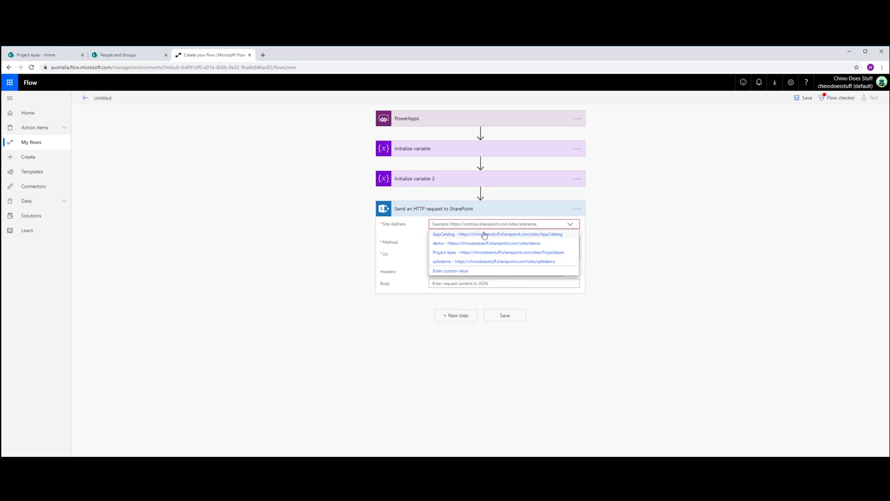
pyautogui.click(455, 271)
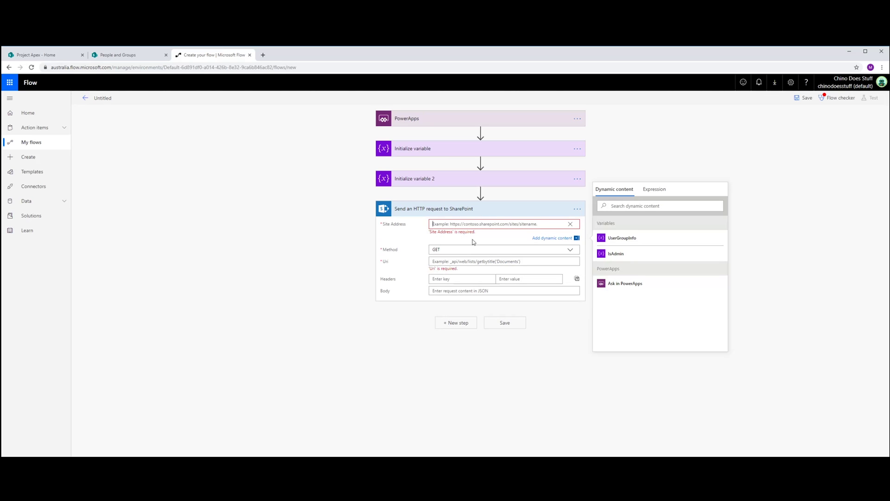
pyautogui.hotkey('ctrl', 'v')
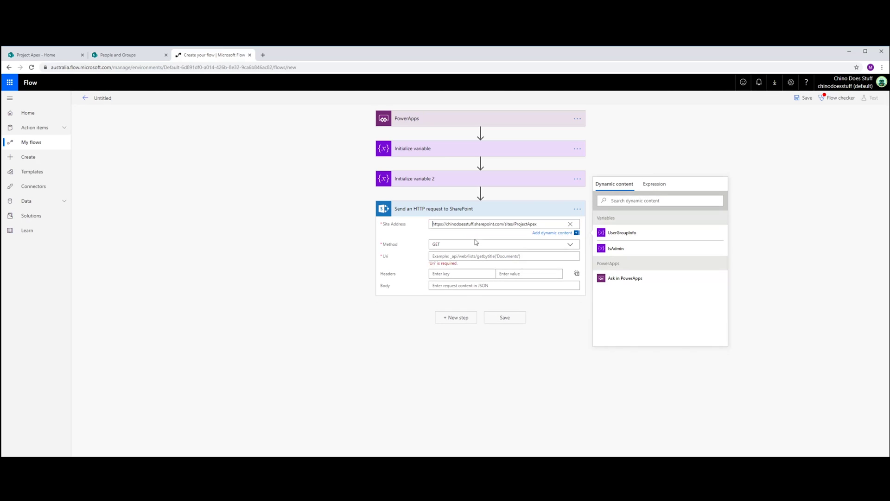
pyautogui.click(570, 323)
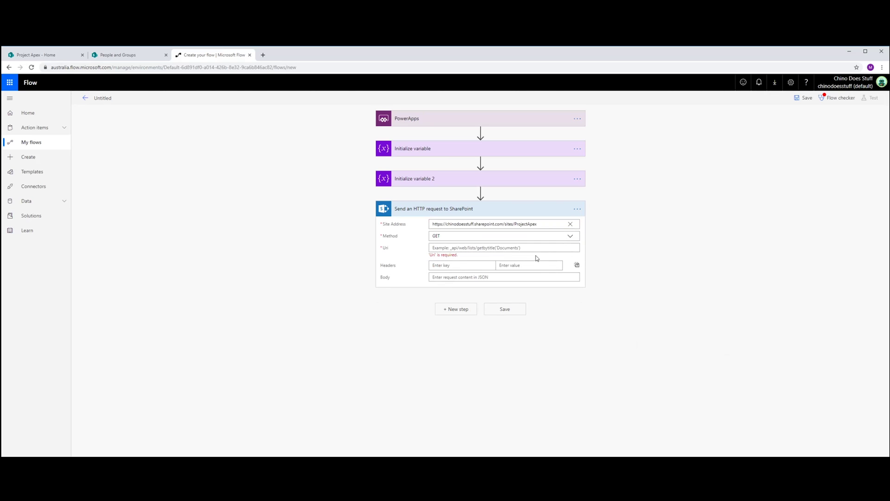
# Step: Set the Uri to _api/web/sitegroups/getByName('Apex Admins')/Users?$filter=Email eq plus the PowerApps-supplied email
pyautogui.click(448, 248)
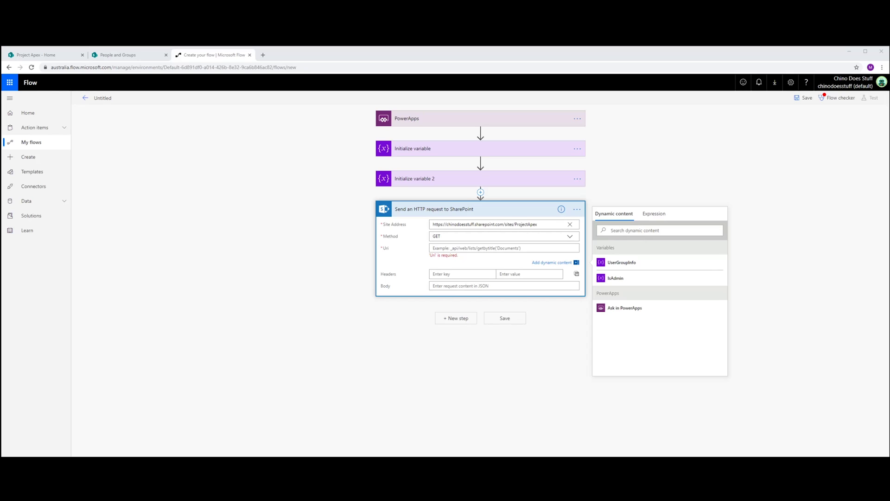
pyautogui.hotkey('alt', 'Tab')
pyautogui.write('_api/web/sitegroups/getByName(')
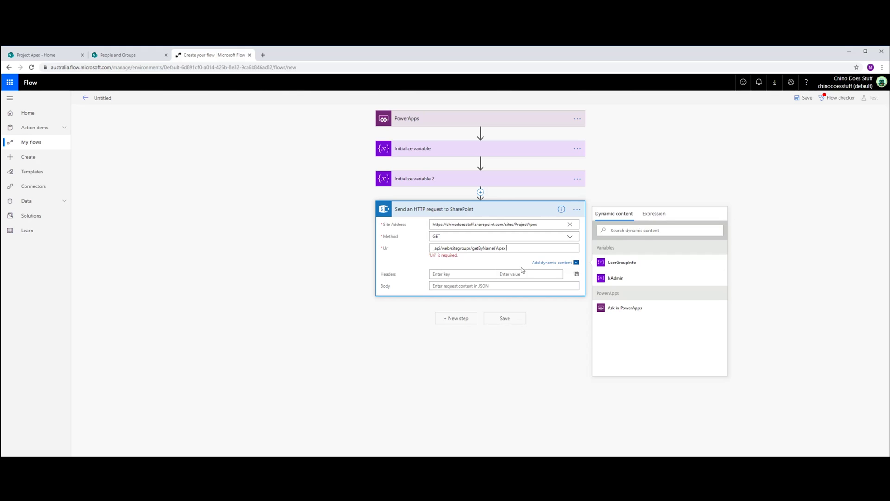
pyautogui.write("Admins')/Us")
pyautogui.write('ers?$filt')
pyautogui.write('er=Email eq')
pyautogui.click(631, 309)
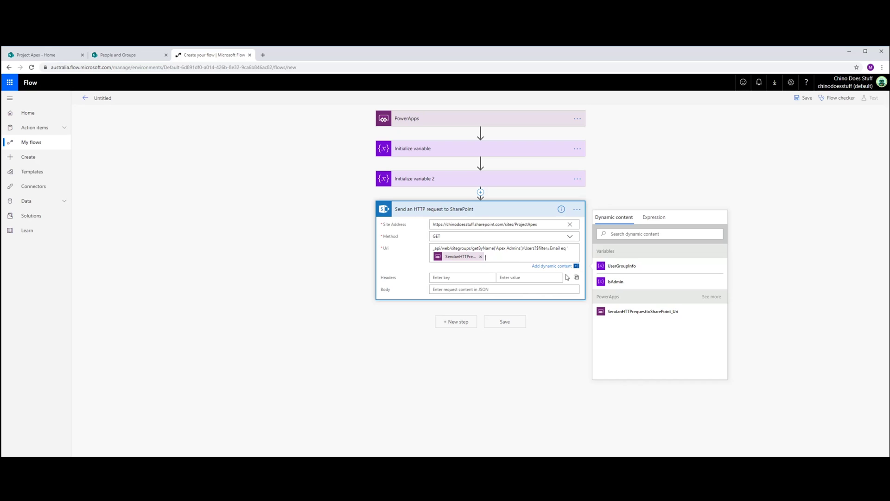
pyautogui.click(457, 321)
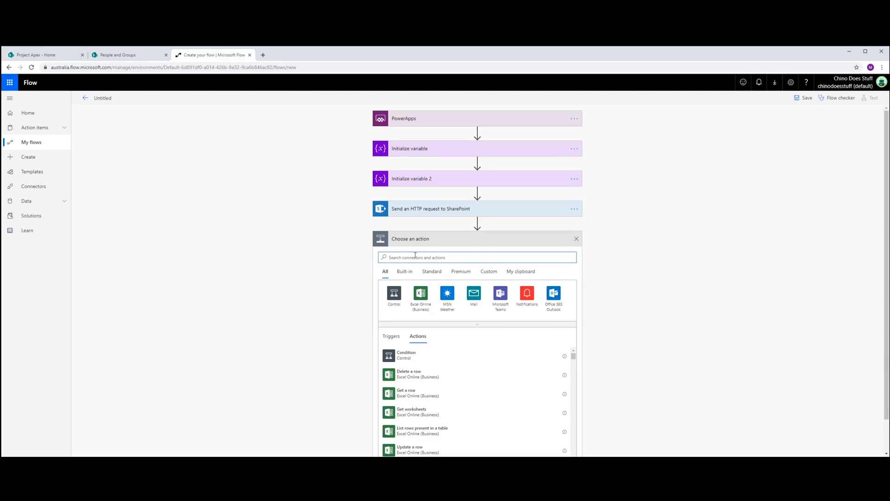
# Step: Add a Set variable step that sets UserGroupInfo
pyautogui.write('Set')
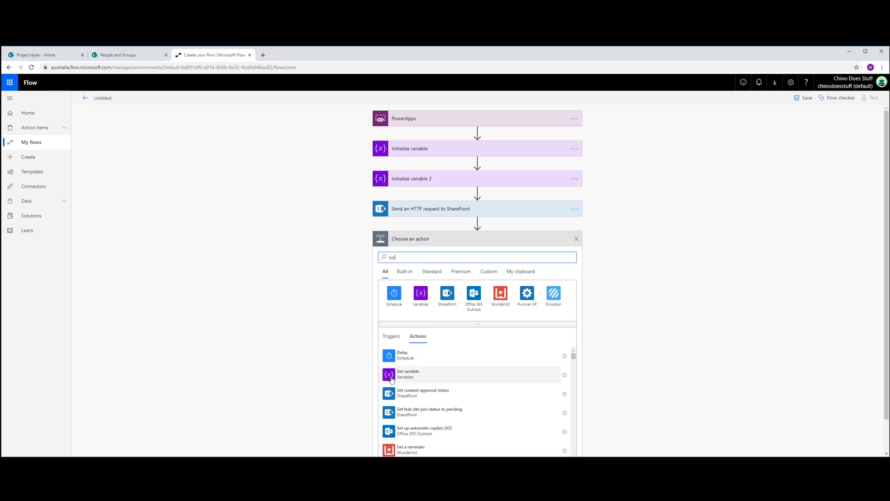
pyautogui.click(391, 376)
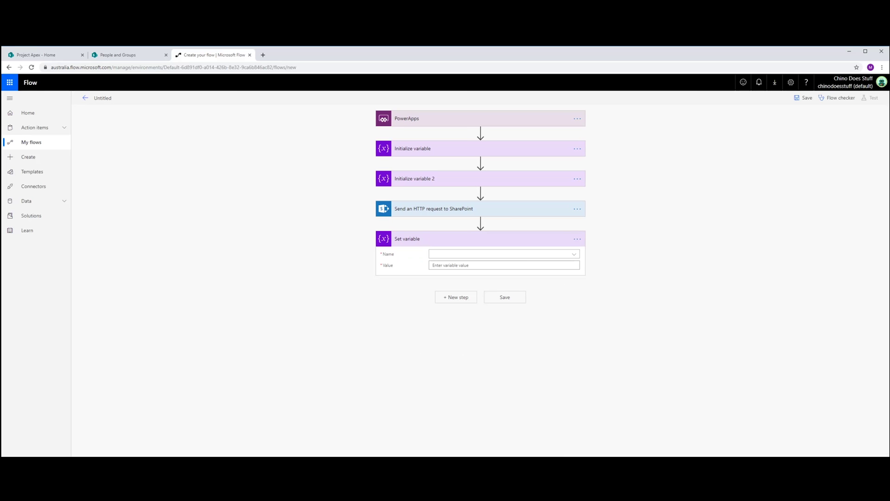
pyautogui.click(434, 254)
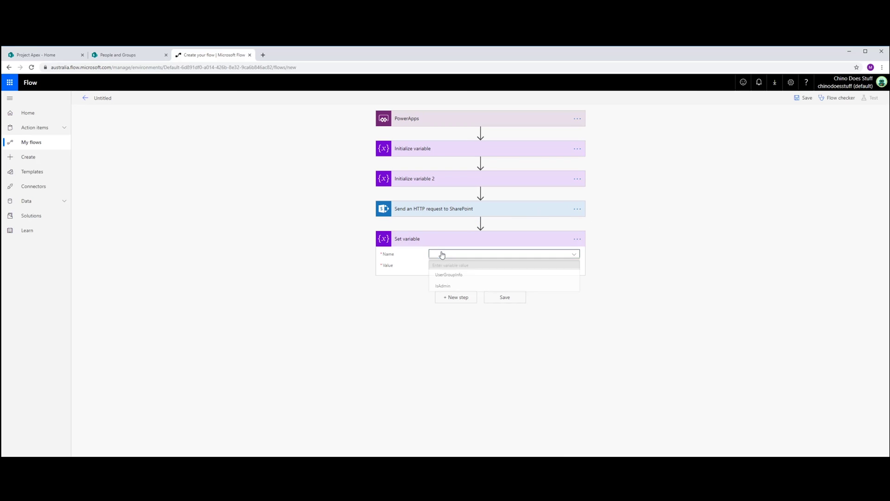
pyautogui.click(448, 277)
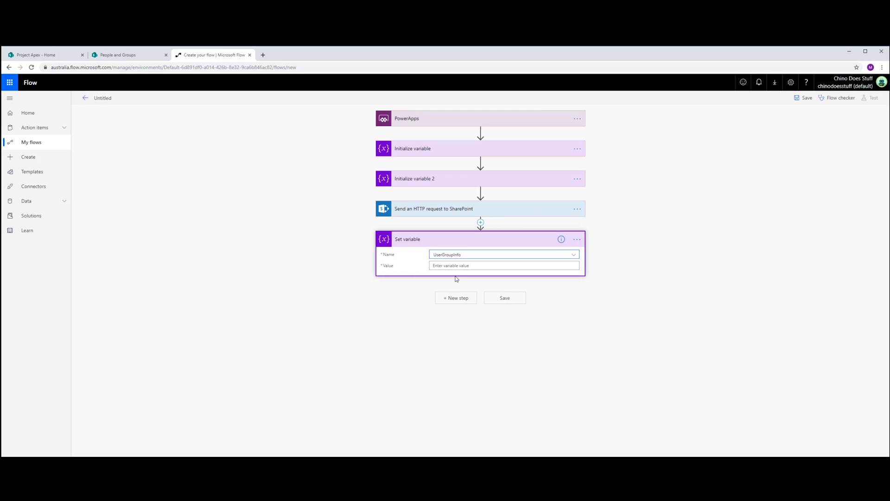
pyautogui.click(461, 265)
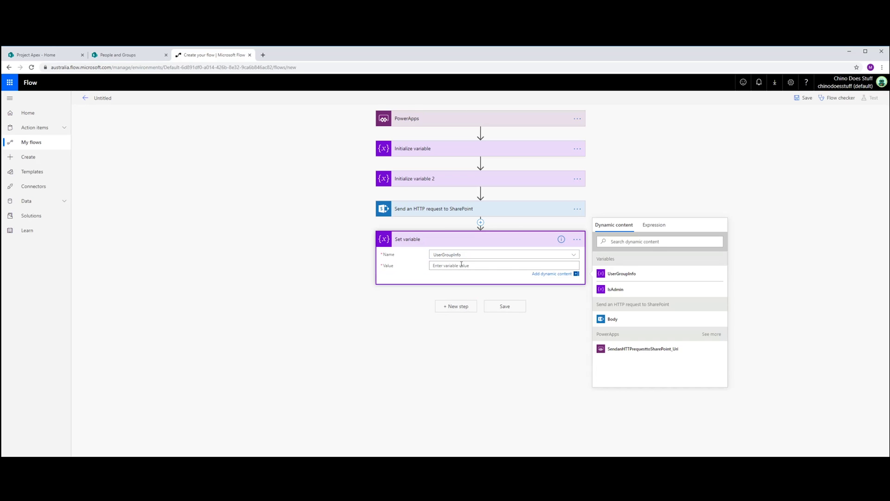
# Step: Rename the SharePoint HTTP request action to CheckUserGroup
pyautogui.click(422, 209)
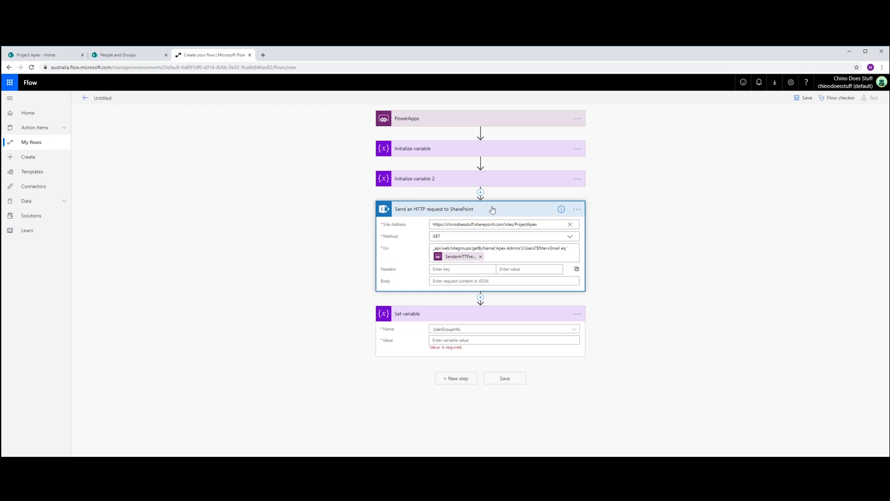
pyautogui.click(577, 209)
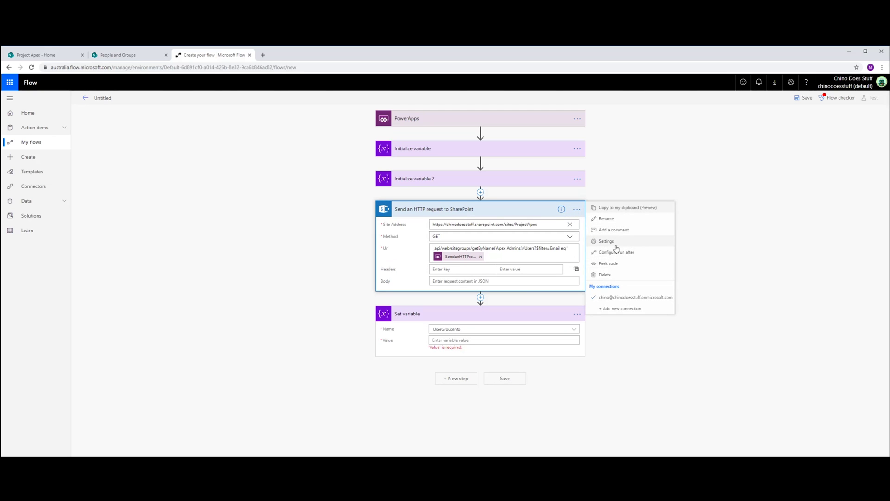
pyautogui.click(608, 219)
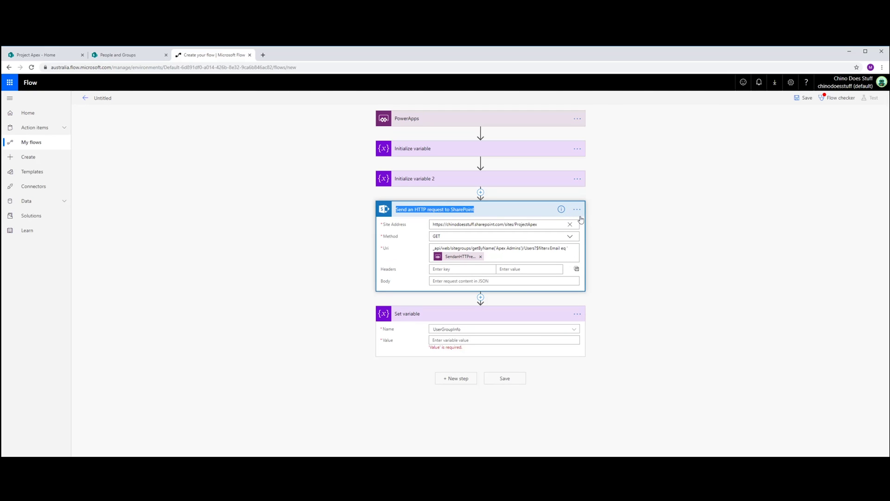
pyautogui.write('CheckUser')
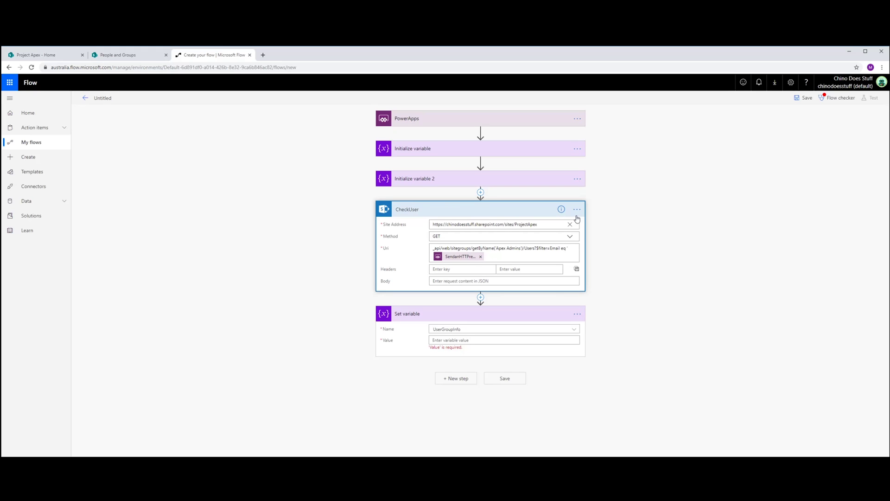
pyautogui.write('Group')
pyautogui.click(639, 218)
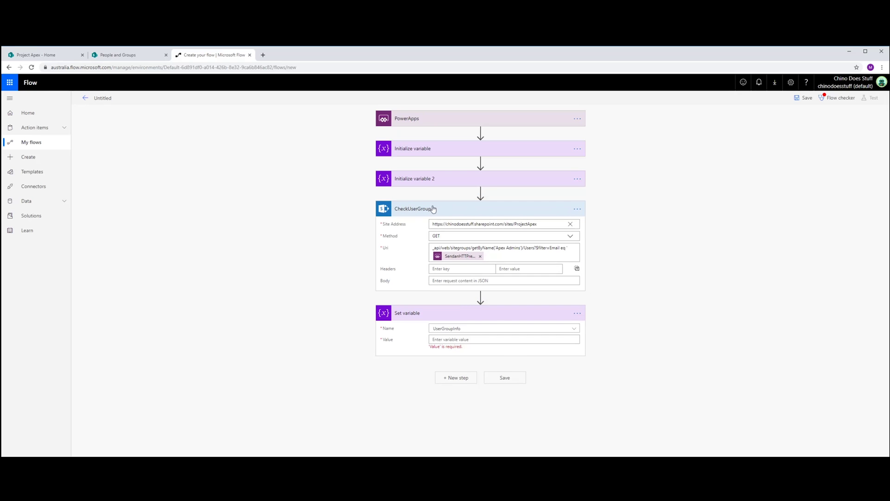
pyautogui.click(474, 332)
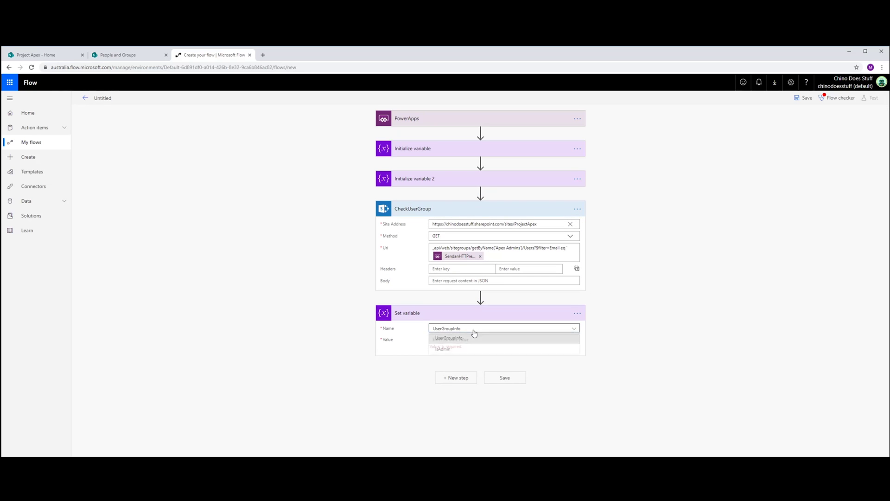
# Step: Start the UserGroupInfo Value expression as body('CheckUserGroup')['d'] in the fx box
pyautogui.click(474, 333)
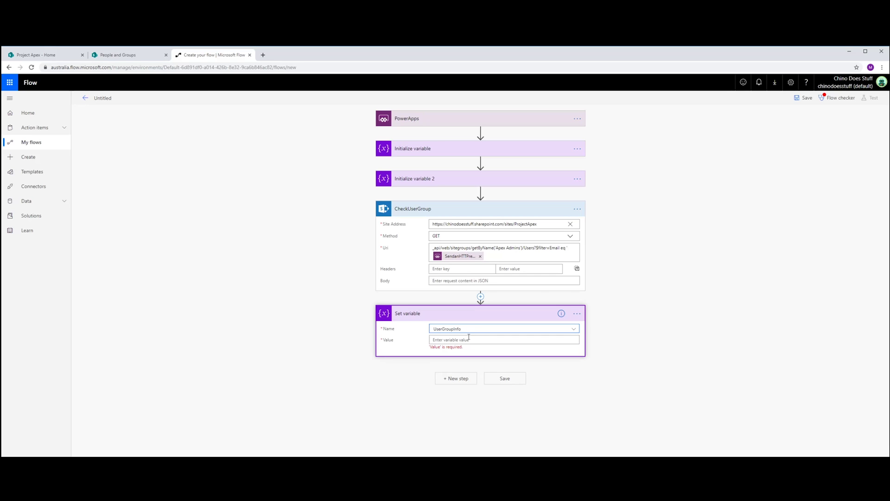
pyautogui.click(464, 340)
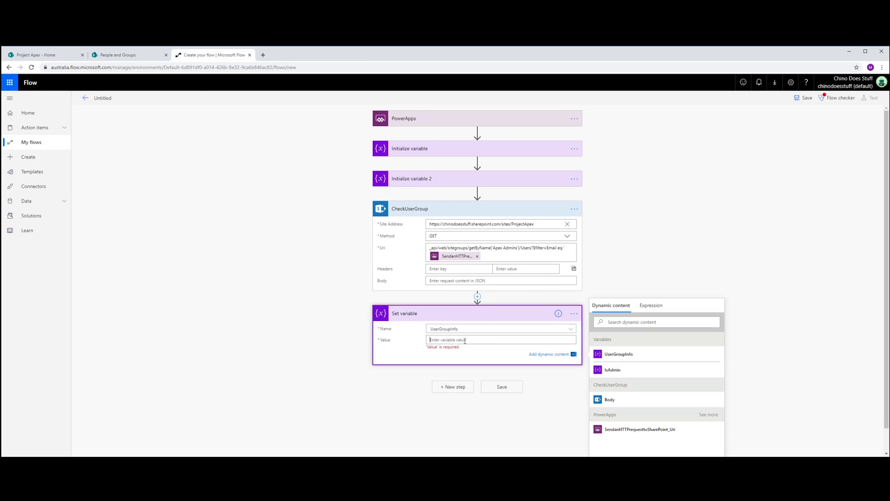
pyautogui.click(653, 309)
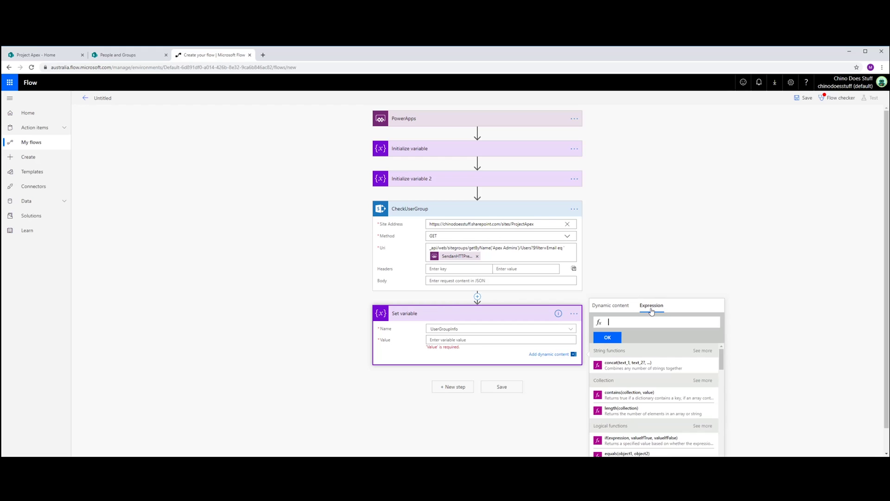
pyautogui.write('body')
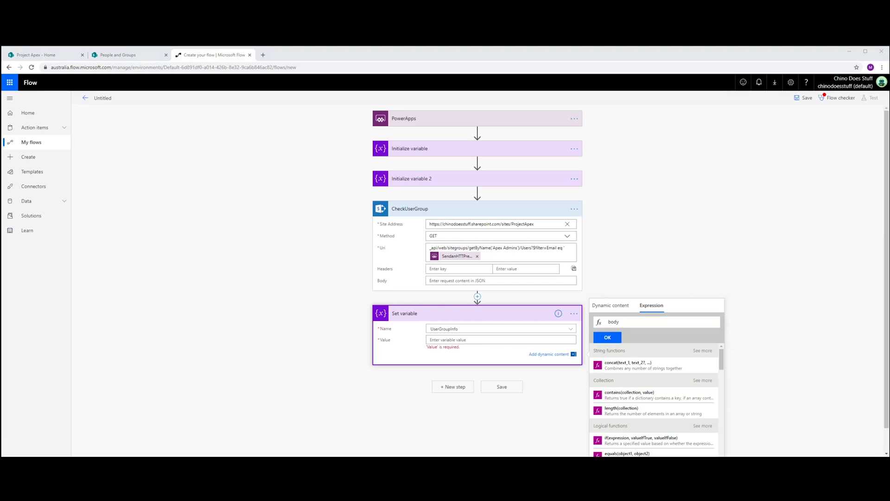
pyautogui.hotkey('alt', 'Tab')
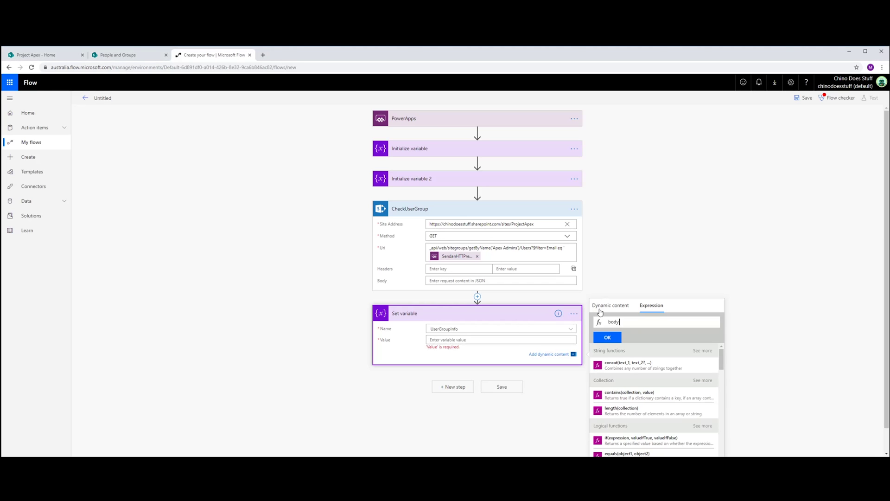
pyautogui.write('(')
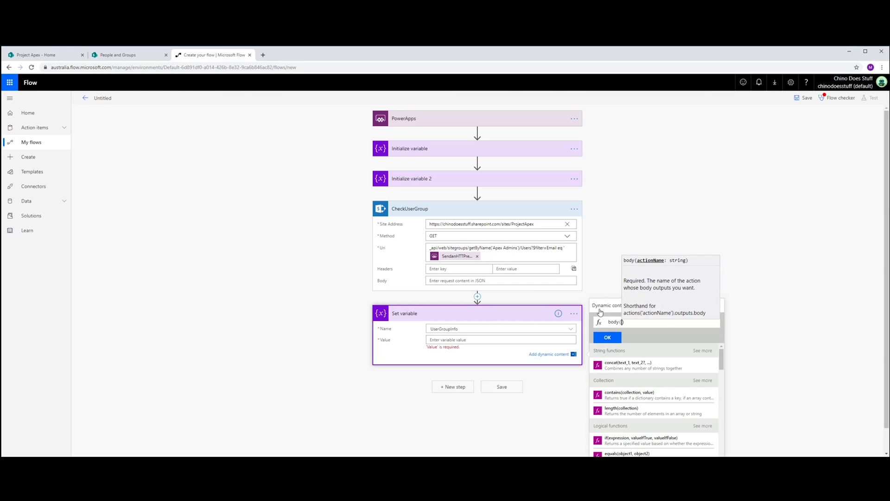
pyautogui.write("'")
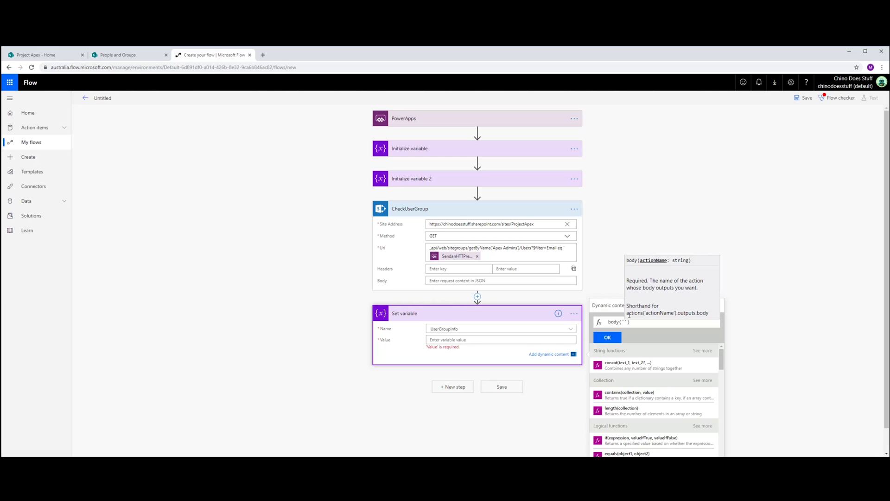
pyautogui.write('CheckUser')
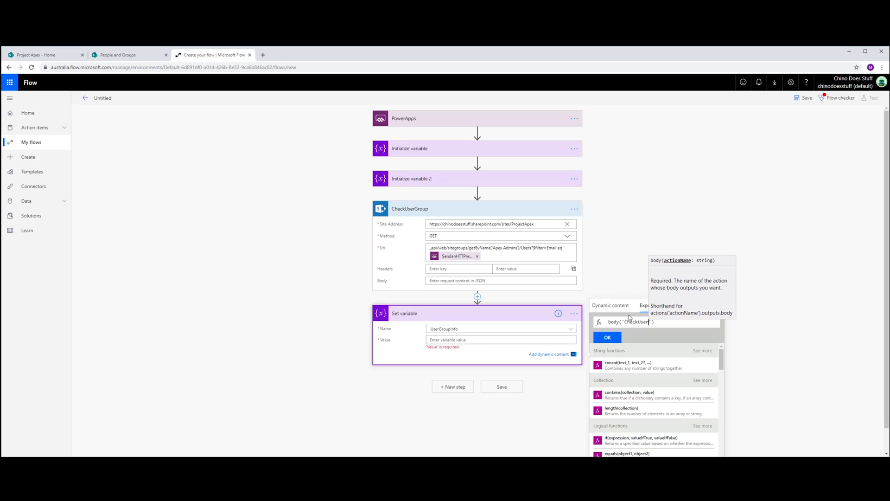
pyautogui.write('Group')
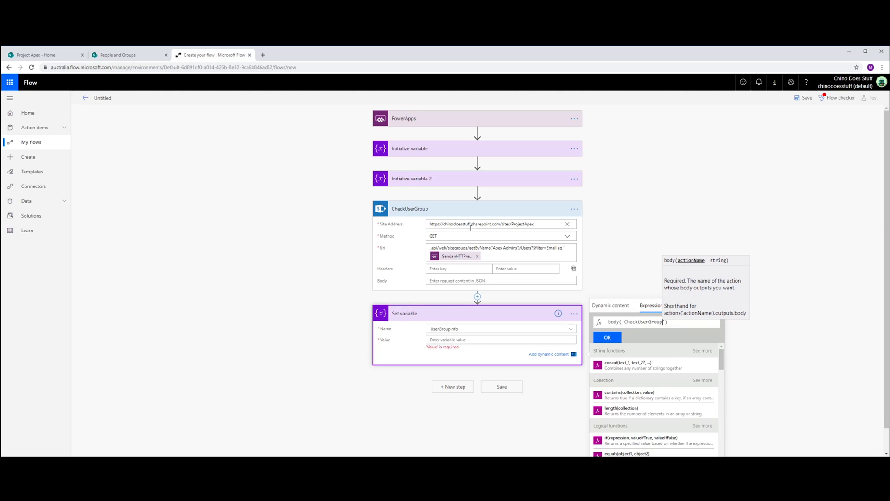
pyautogui.click(674, 321)
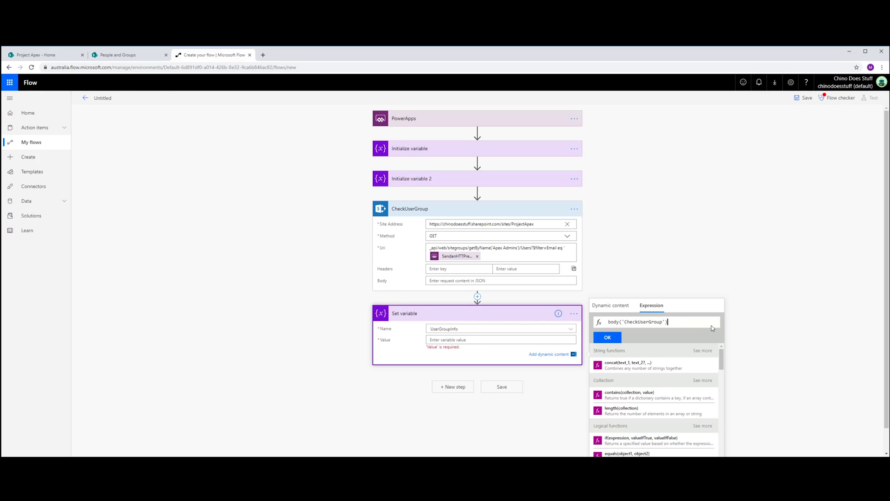
pyautogui.write("['d")
# Step: Finish the expression as body('CheckUserGroup')['d']['results'] and insert it into Value
pyautogui.press('Right')
pyautogui.press('Right')
pyautogui.click(603, 339)
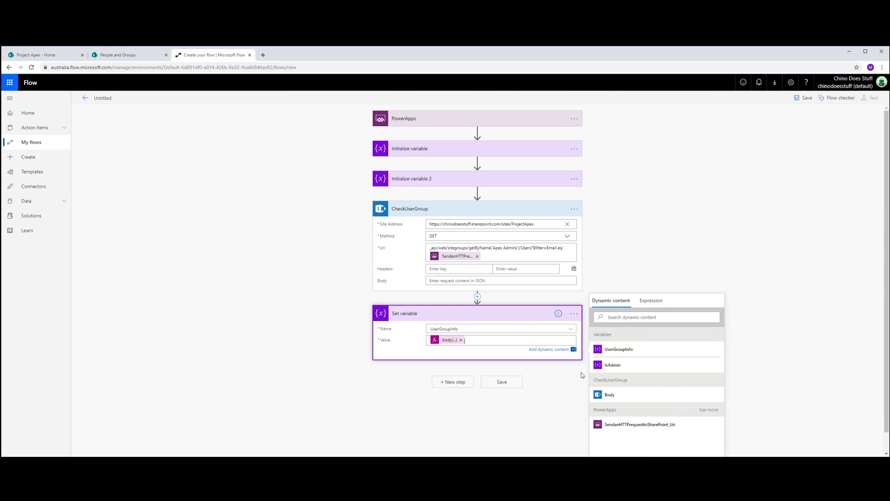
# Step: Add a Condition step after the Set variable step
pyautogui.click(437, 382)
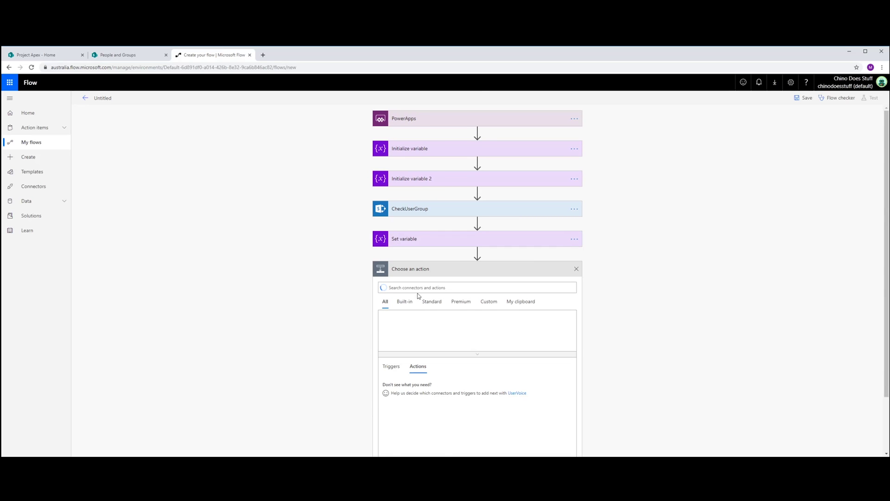
pyautogui.click(406, 302)
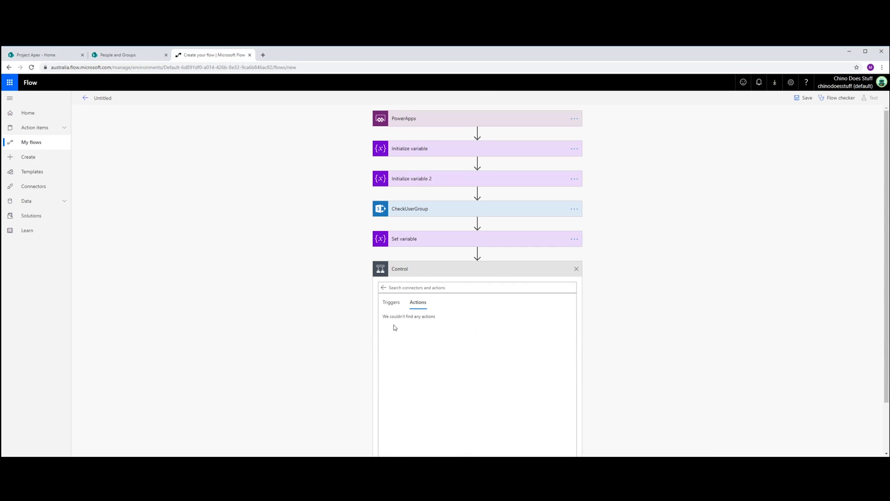
pyautogui.click(403, 325)
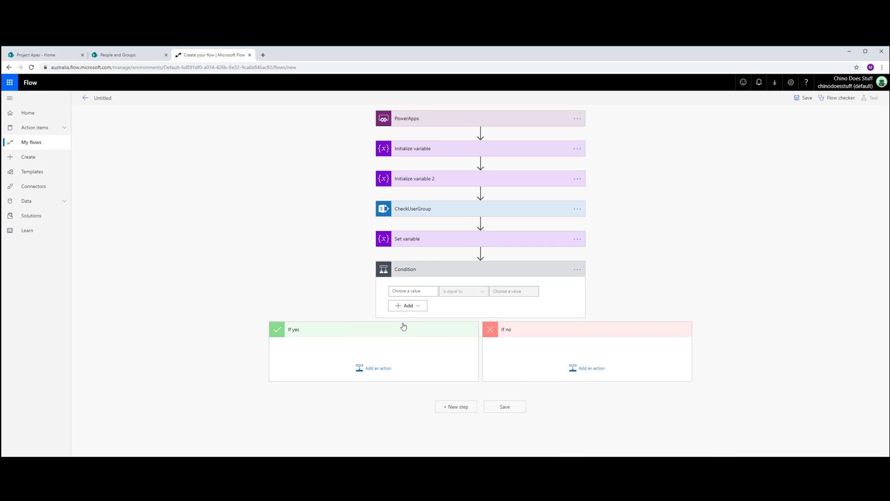
# Step: Make the condition test whether UserGroupInfo is not equal to the entered value
pyautogui.click(417, 291)
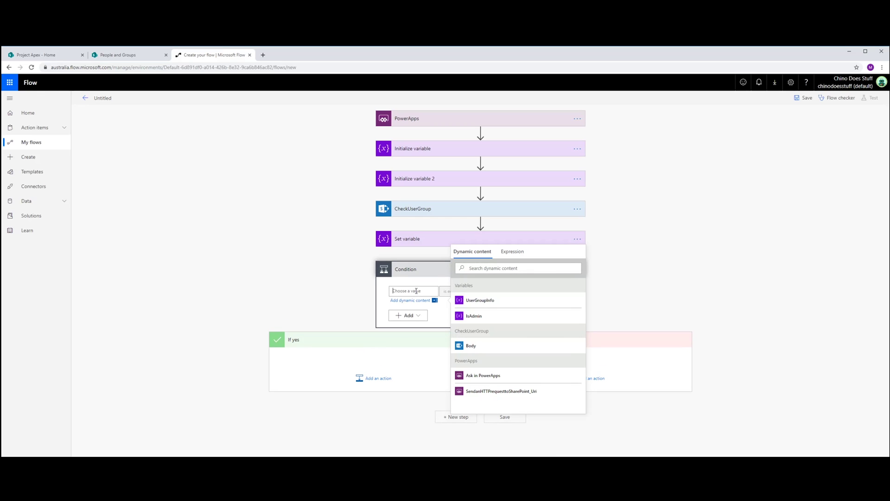
pyautogui.click(482, 301)
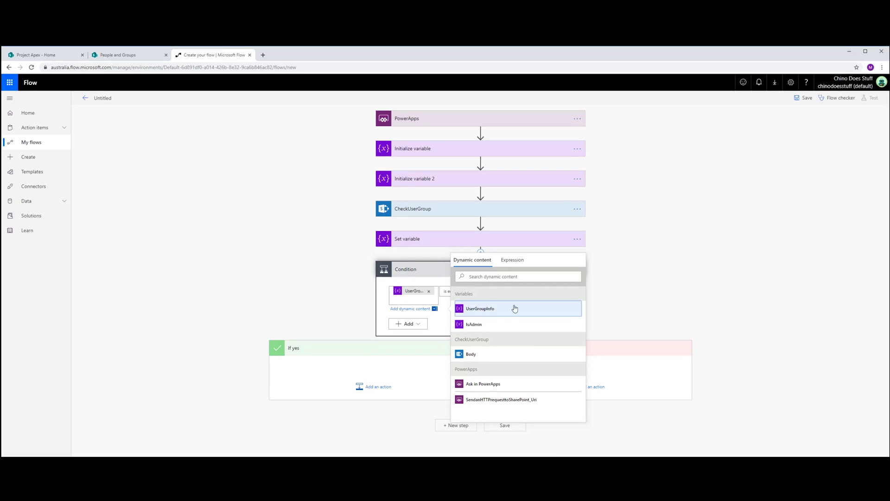
pyautogui.click(672, 315)
pyautogui.click(473, 293)
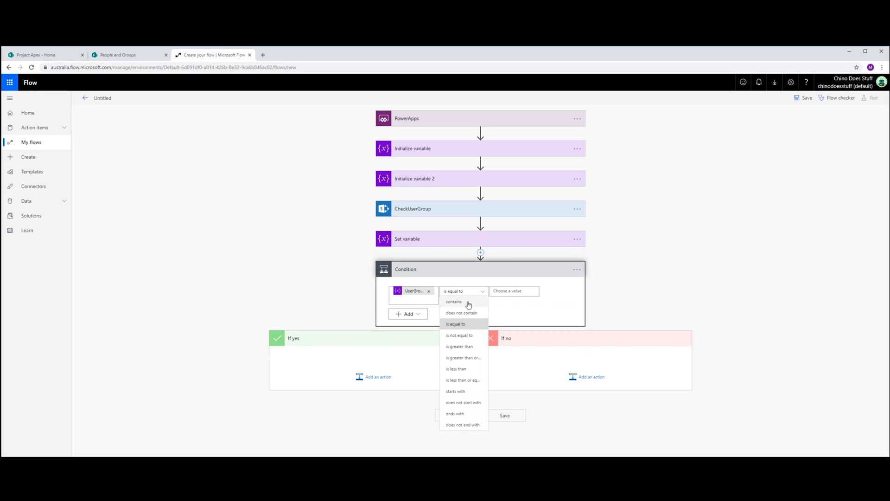
pyautogui.click(464, 338)
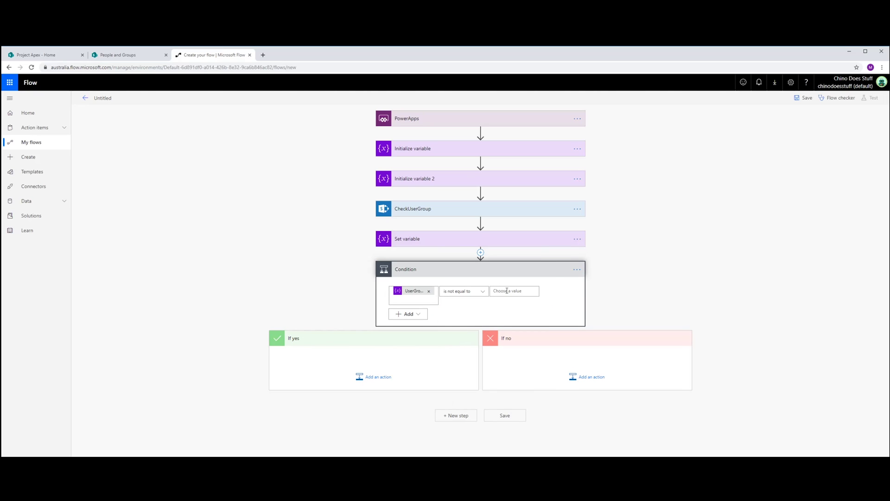
pyautogui.click(507, 292)
pyautogui.write("'[")
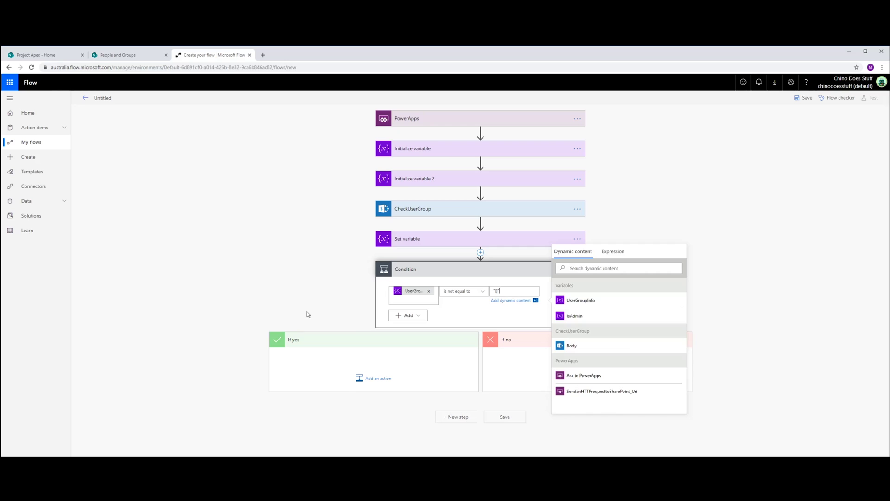
pyautogui.click(357, 328)
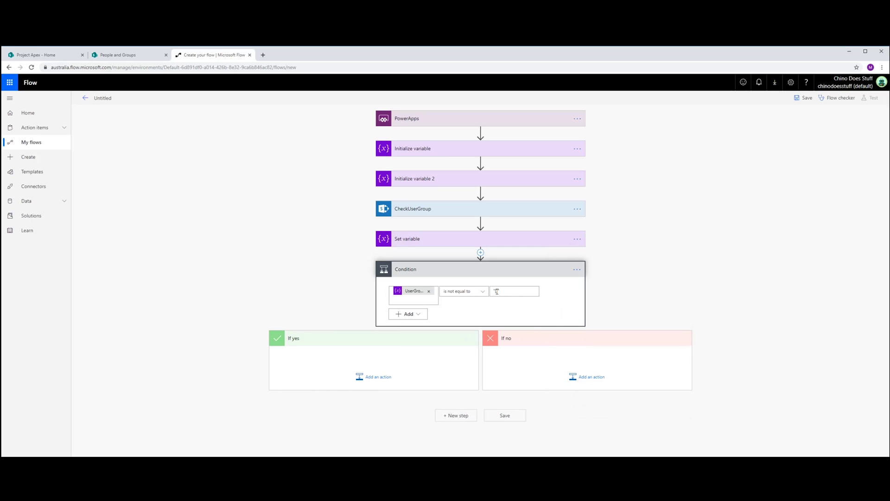
# Step: Add a Set variable step under If yes giving IsAdmin the value true, then start an If no action
pyautogui.click(320, 339)
pyautogui.click(320, 339)
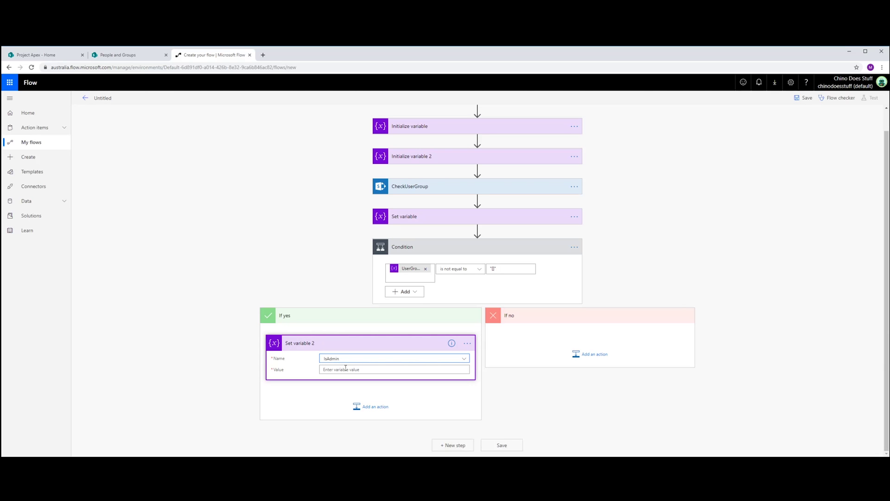
pyautogui.click(344, 370)
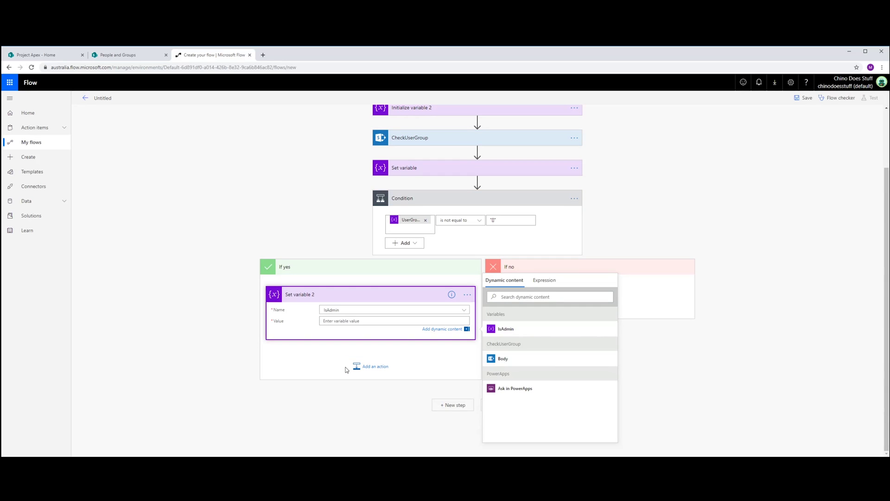
pyautogui.write('true')
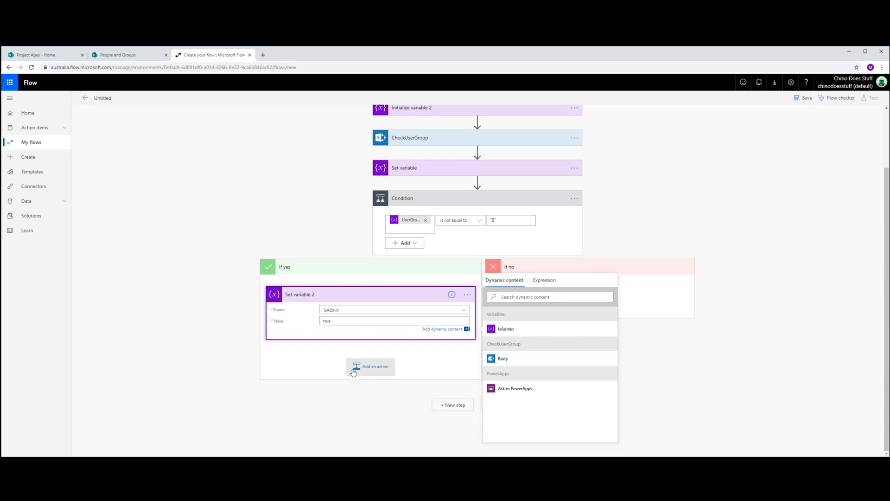
pyautogui.click(351, 400)
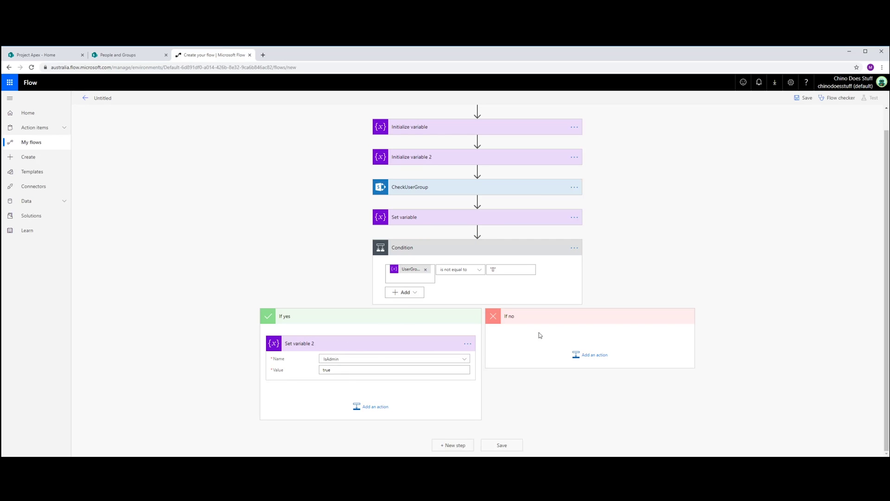
pyautogui.click(589, 355)
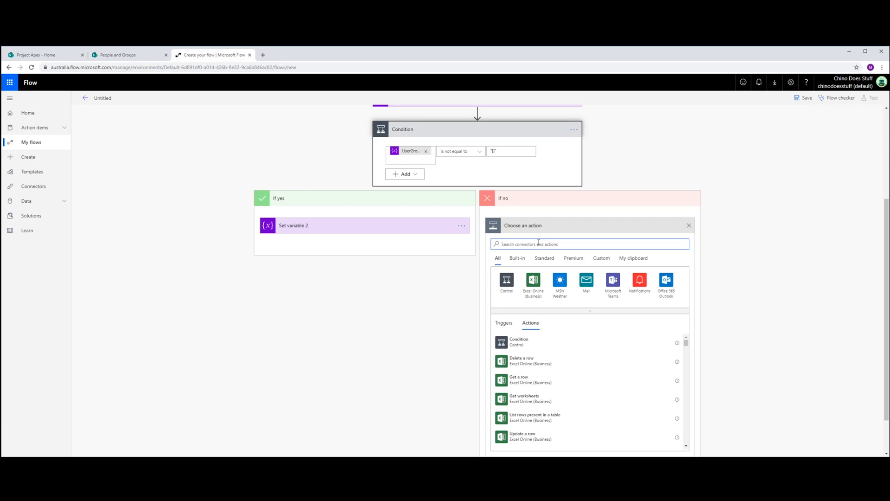
# Step: Under If no, add a Set variable step setting IsAdmin to false, then start a step after the Condition
pyautogui.write('set')
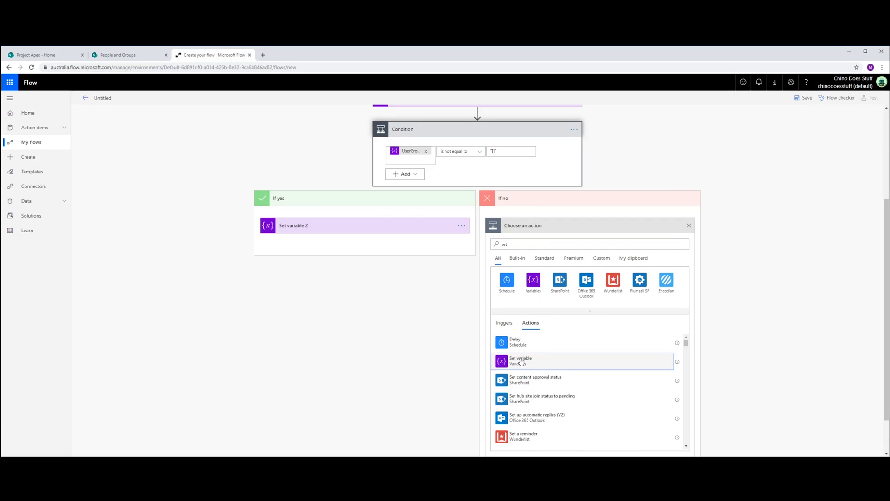
pyautogui.click(521, 361)
pyautogui.click(559, 360)
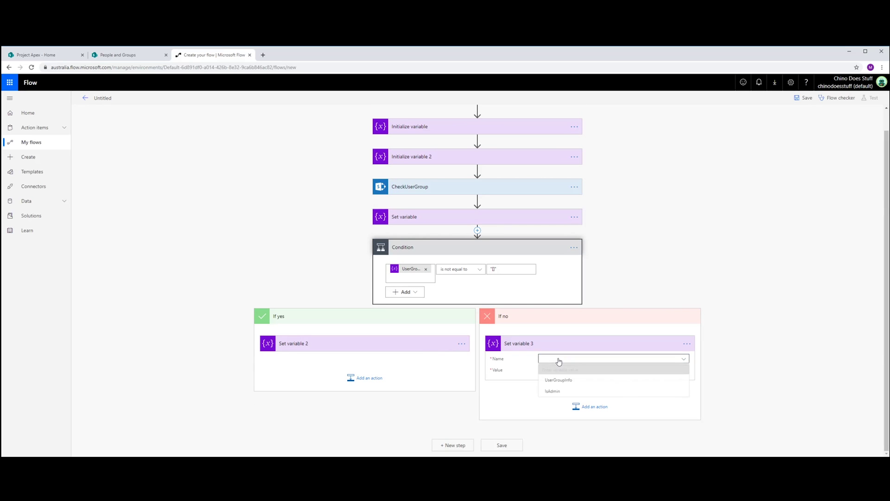
pyautogui.click(555, 389)
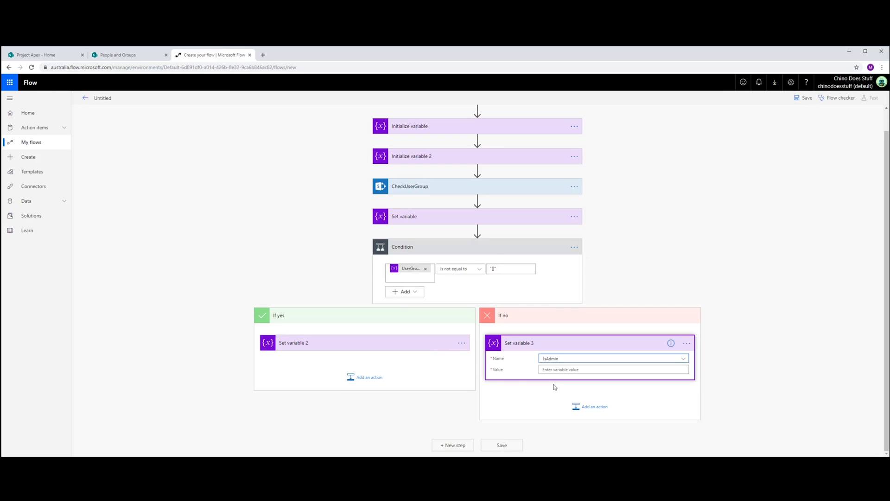
pyautogui.click(559, 370)
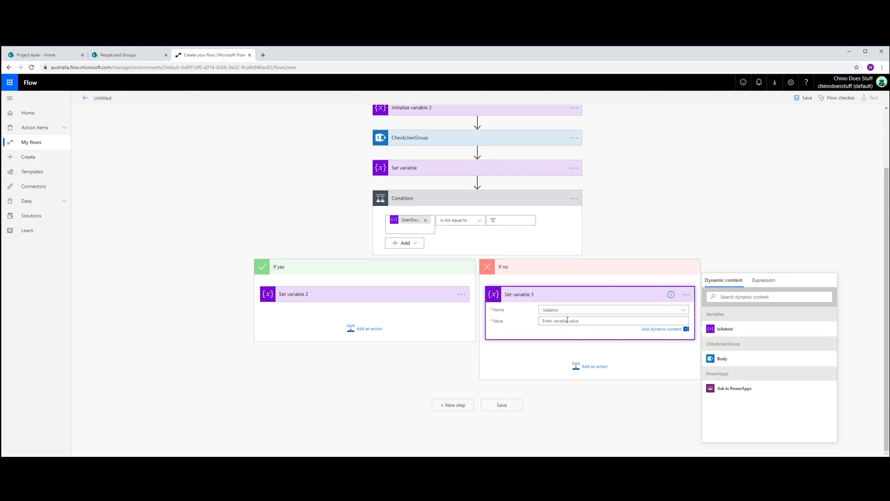
pyautogui.write('false')
pyautogui.click(715, 257)
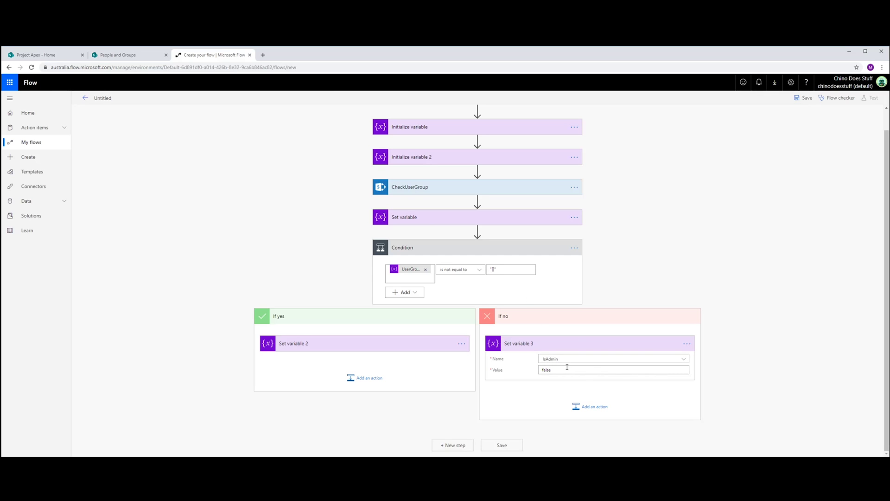
pyautogui.click(453, 445)
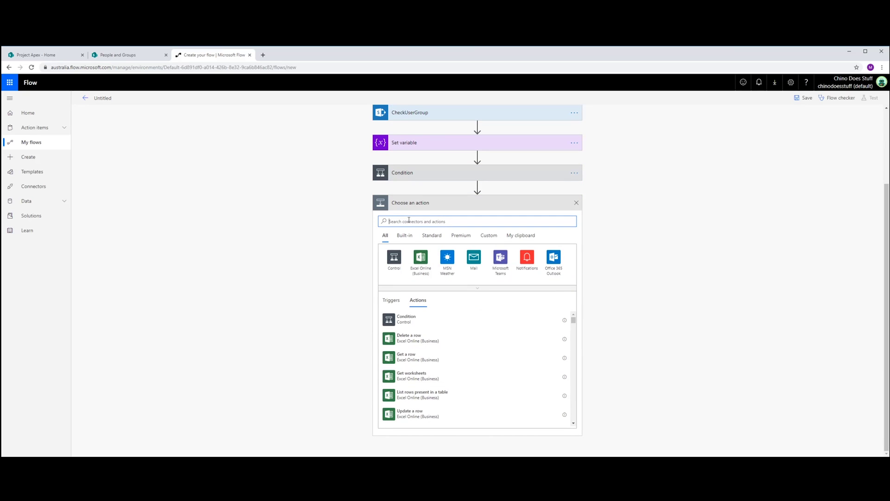
# Step: Add a Respond to a PowerApp or flow step with text output IsAdminUser set to IsAdmin, and save
pyautogui.write('power')
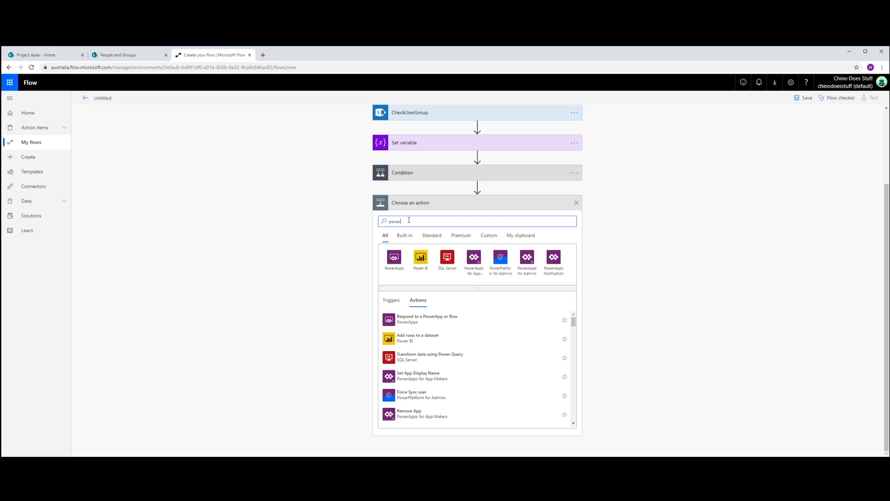
pyautogui.click(409, 319)
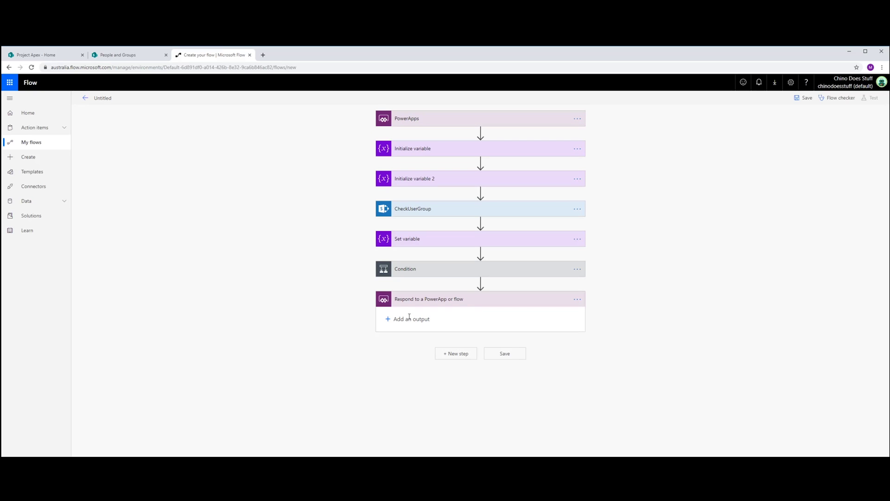
pyautogui.click(391, 319)
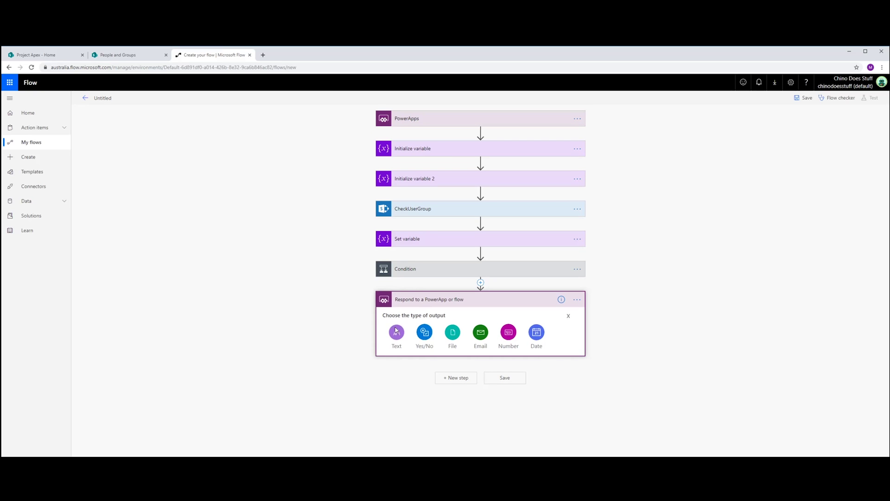
pyautogui.click(397, 332)
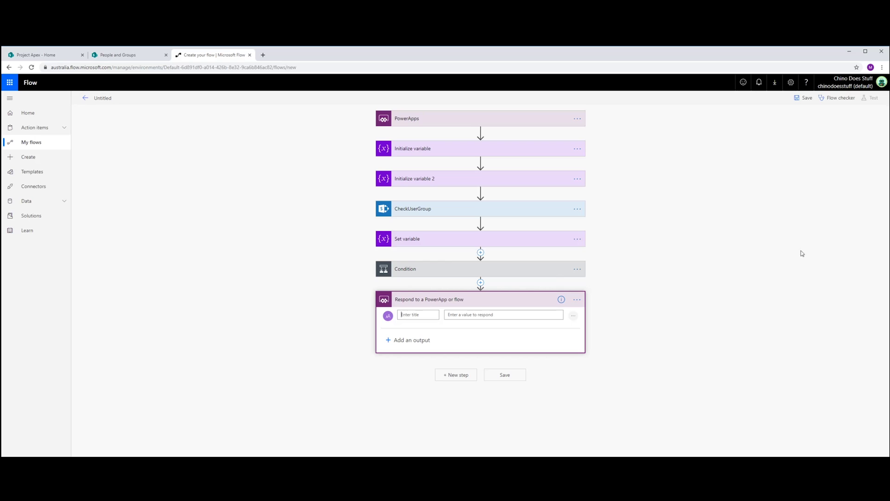
pyautogui.click(423, 313)
pyautogui.write('IsAdminUser')
pyautogui.click(475, 317)
pyautogui.click(598, 340)
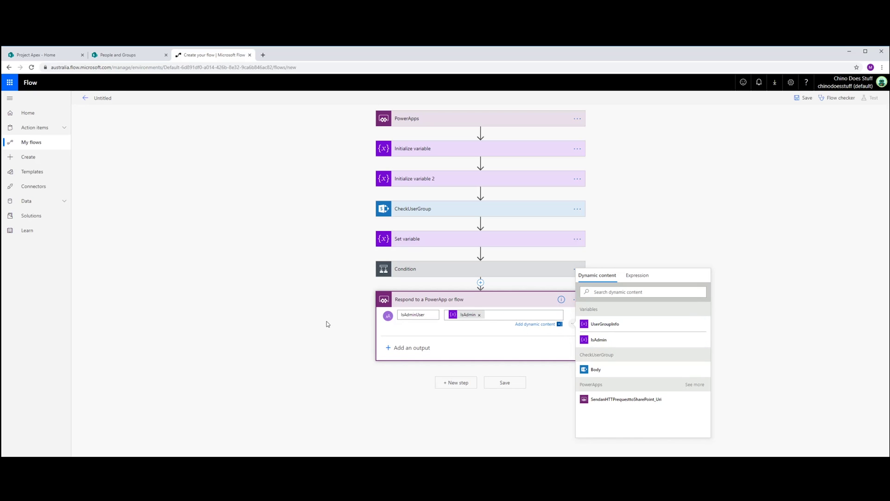
pyautogui.click(507, 383)
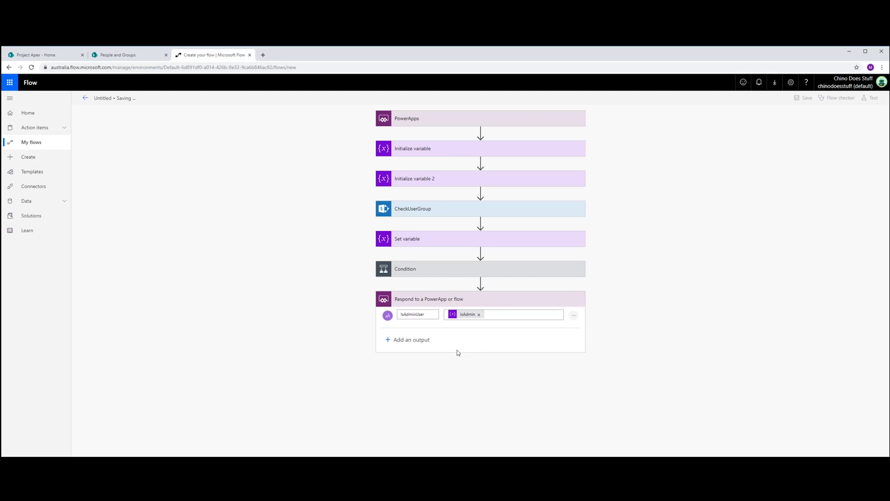
# Step: Rename the flow 'PowerApp -> CheckAdmin', save it, and go back to its details page
pyautogui.click(211, 98)
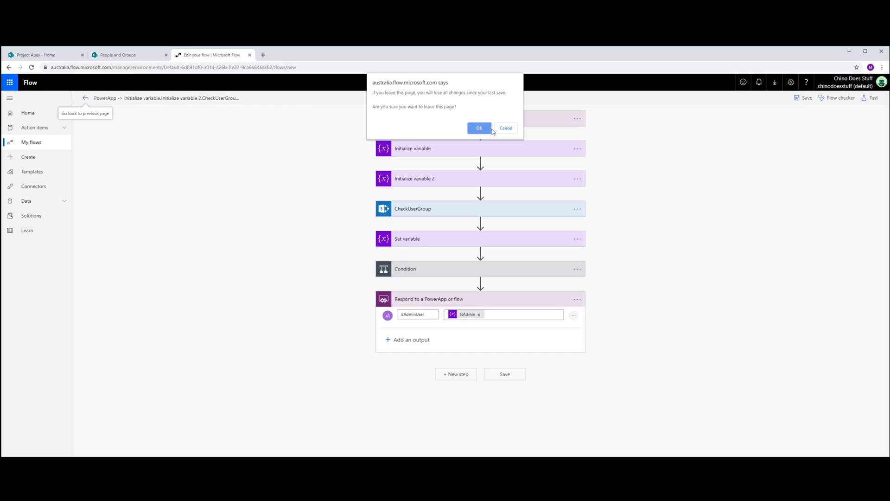
pyautogui.click(506, 128)
pyautogui.click(215, 98)
pyautogui.write('PowerApp -> CheckAdmin')
pyautogui.click(501, 374)
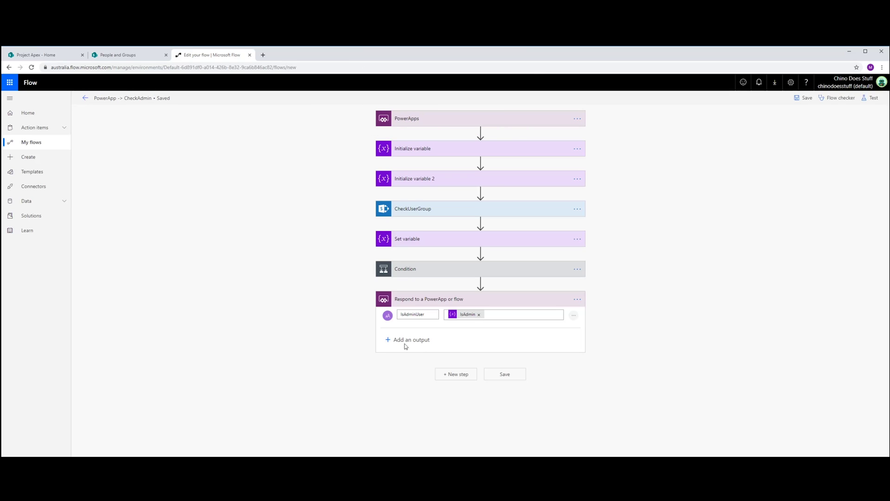
pyautogui.click(86, 99)
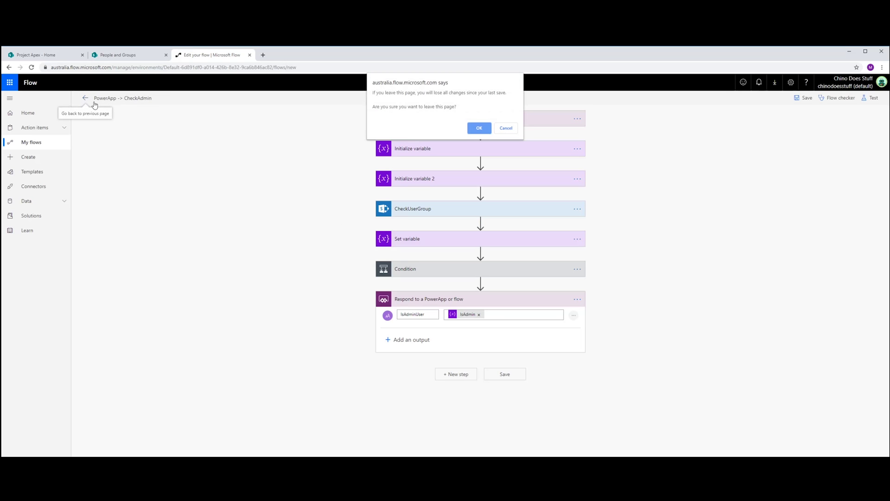
pyautogui.click(482, 129)
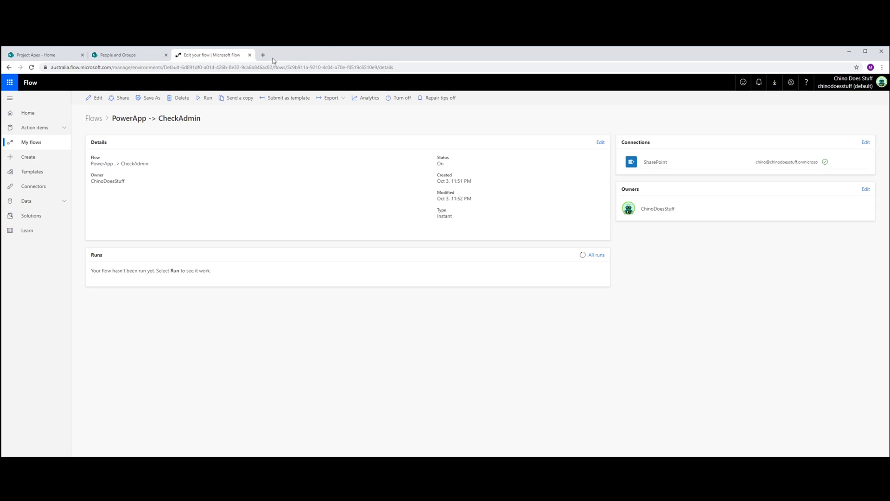
# Step: Go to PowerApps in a new browser tab and create a blank canvas app named AdminCheck
pyautogui.click(262, 55)
pyautogui.write('Po')
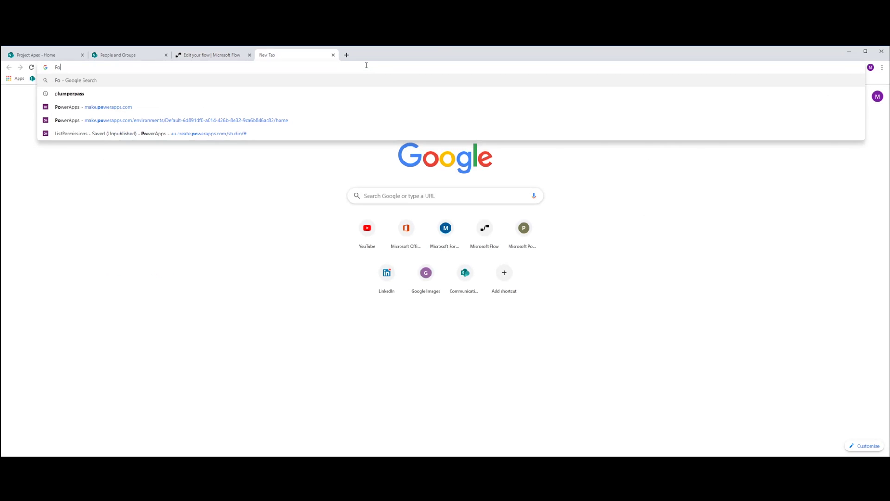
pyautogui.write('werApps')
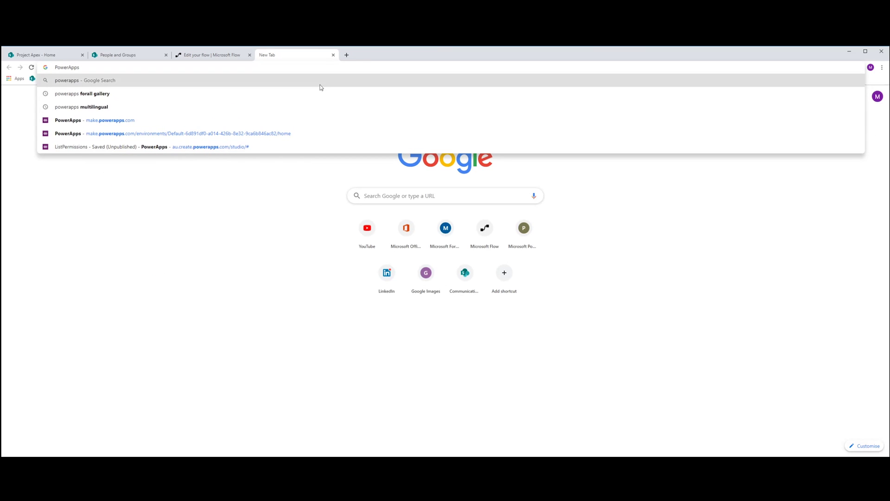
pyautogui.click(138, 123)
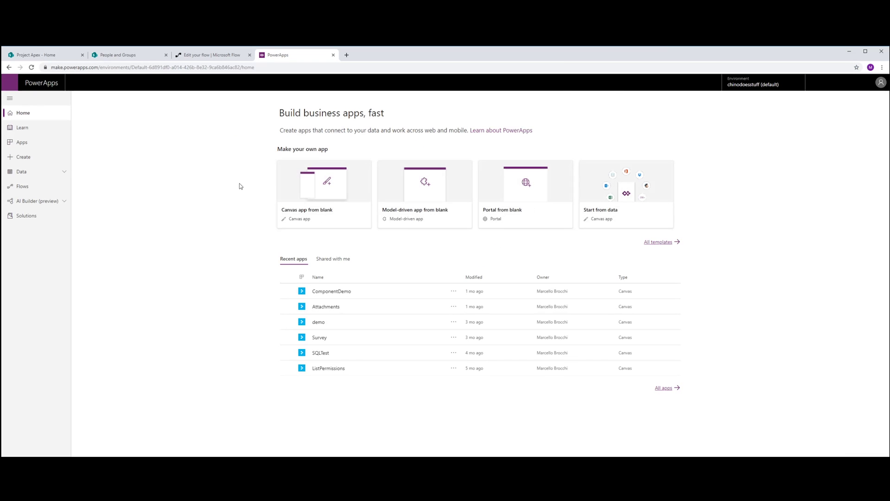
pyautogui.click(328, 199)
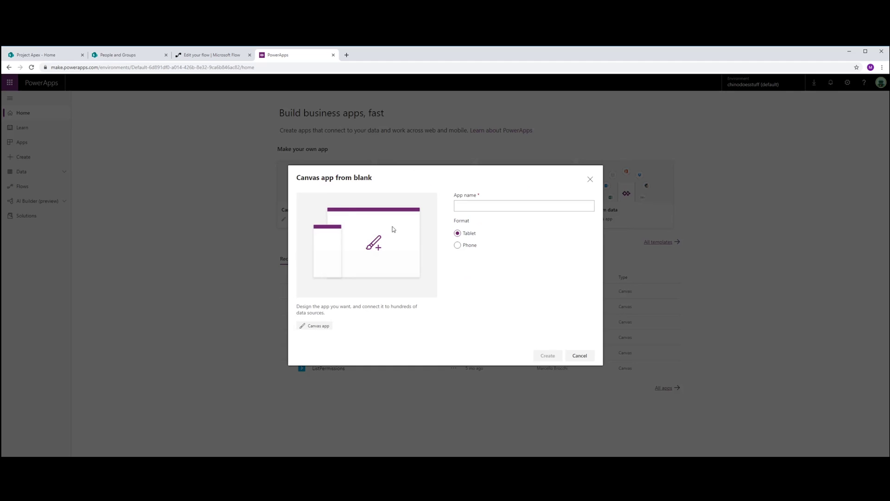
pyautogui.click(483, 204)
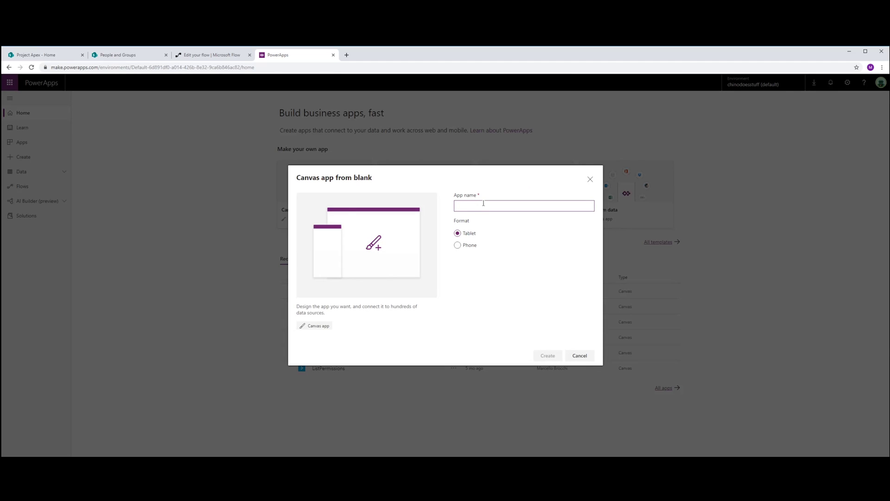
pyautogui.write('AdminCheck')
pyautogui.click(551, 356)
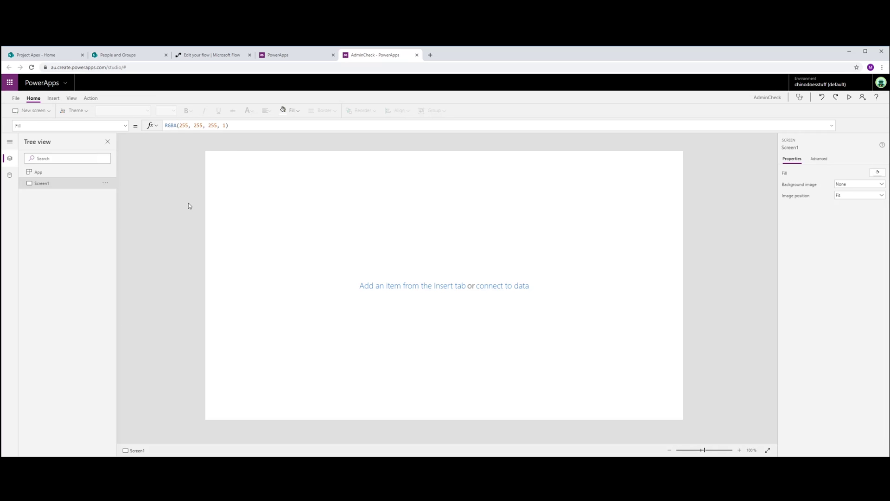
# Step: Attach the PowerApp -> CheckAdmin flow to Screen1's OnVisible, passing User().Email to it
pyautogui.click(91, 98)
pyautogui.click(212, 113)
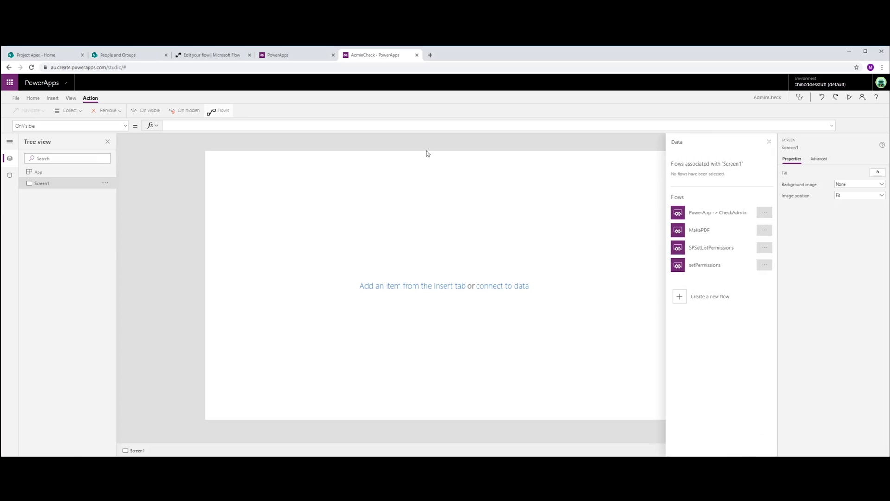
pyautogui.click(709, 213)
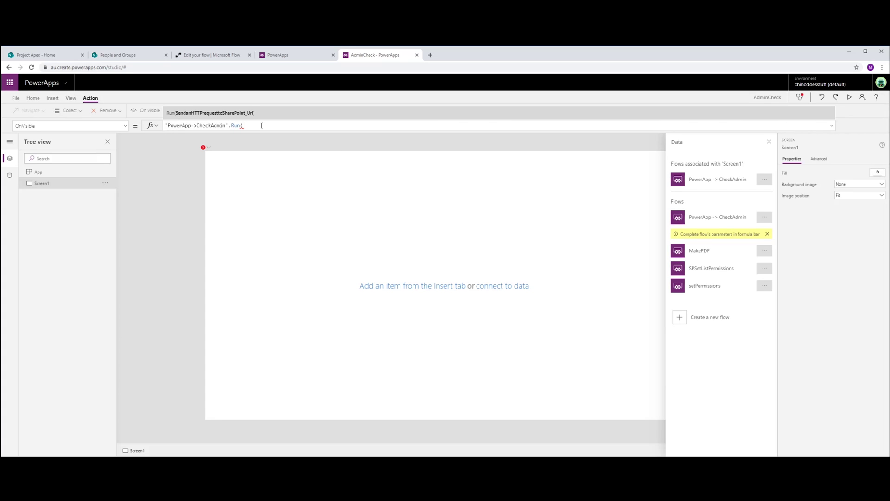
pyautogui.write('user')
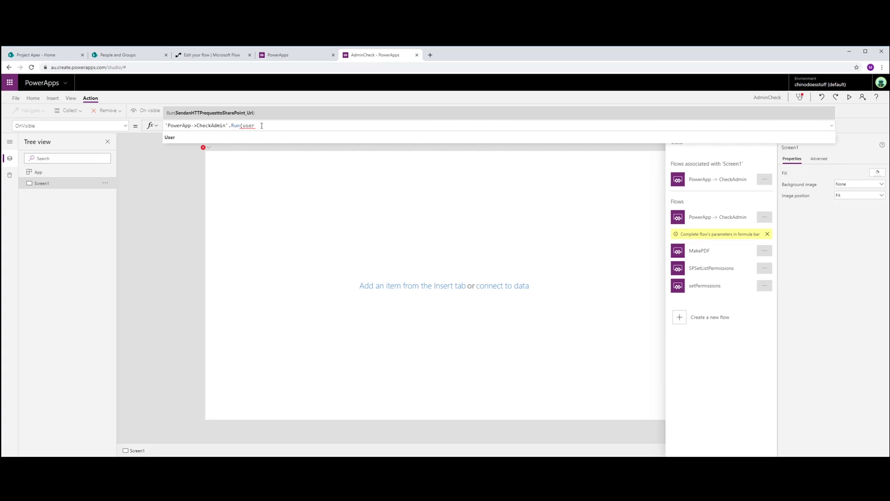
pyautogui.press('Tab')
pyautogui.write('.Email')
pyautogui.press('Tab')
pyautogui.write(')')
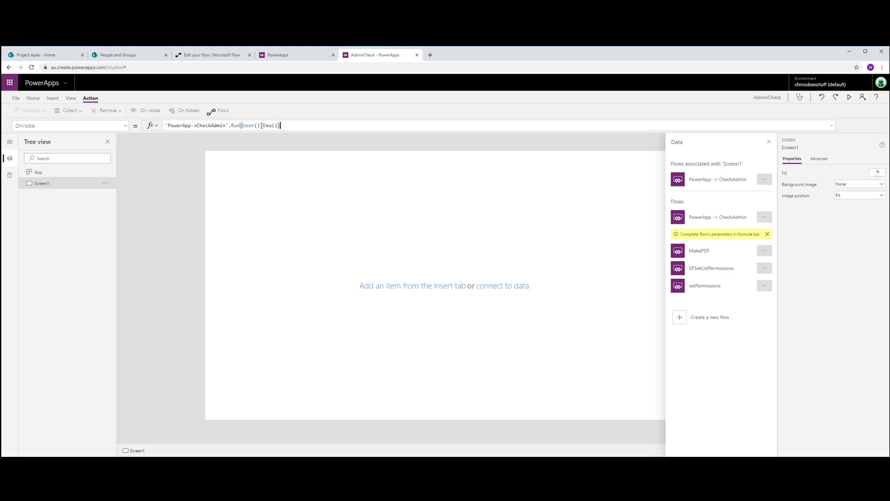
# Step: Wrap the flow call in Set(AdminUser, ...) so its result is stored in AdminUser
pyautogui.click(274, 144)
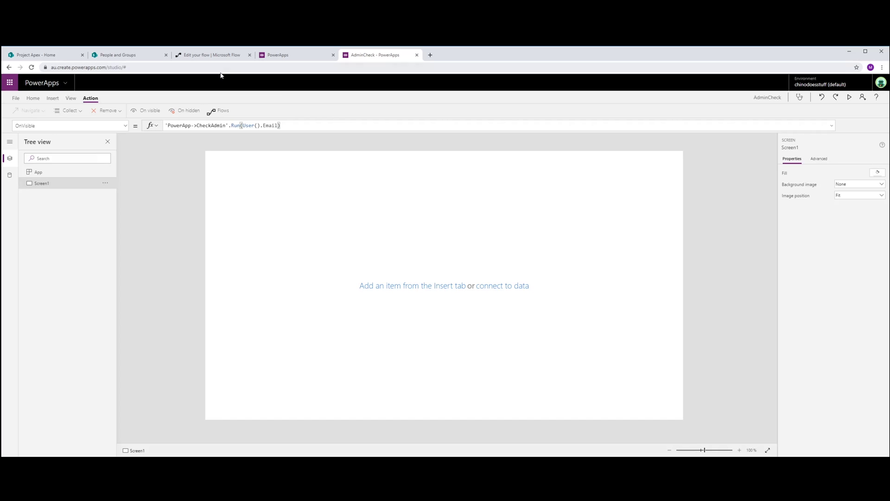
pyautogui.click(166, 125)
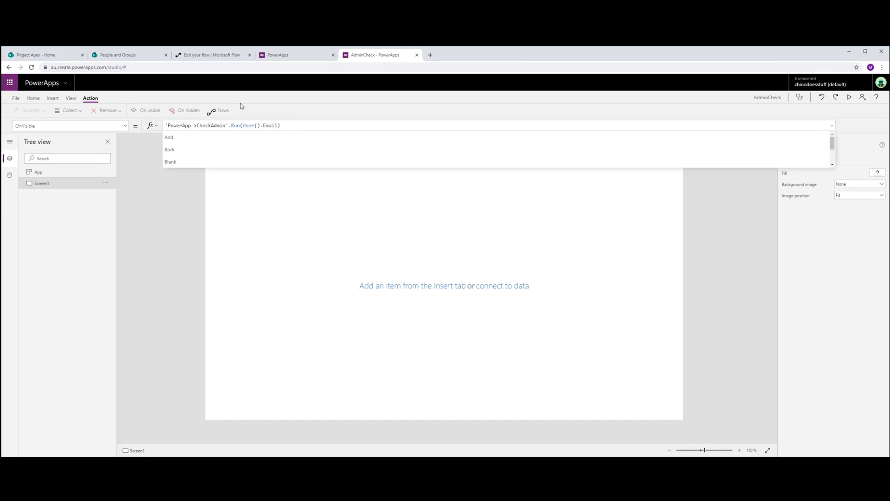
pyautogui.write('Set(')
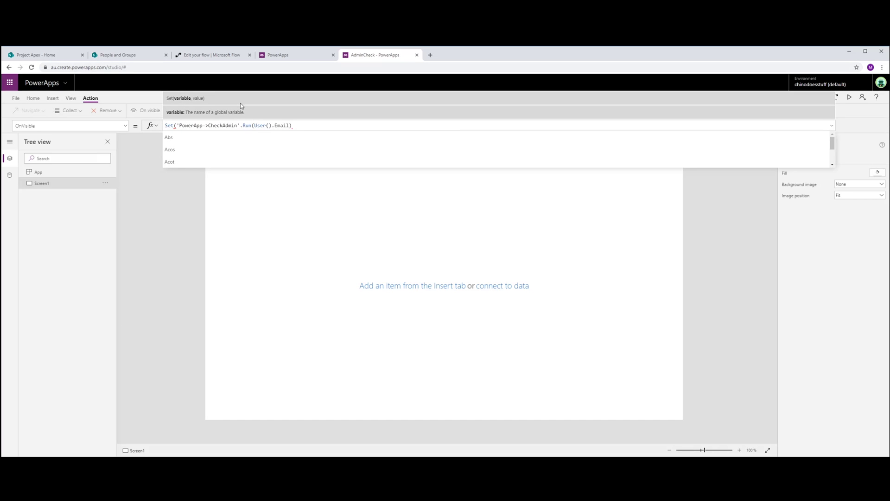
pyautogui.write('Ad')
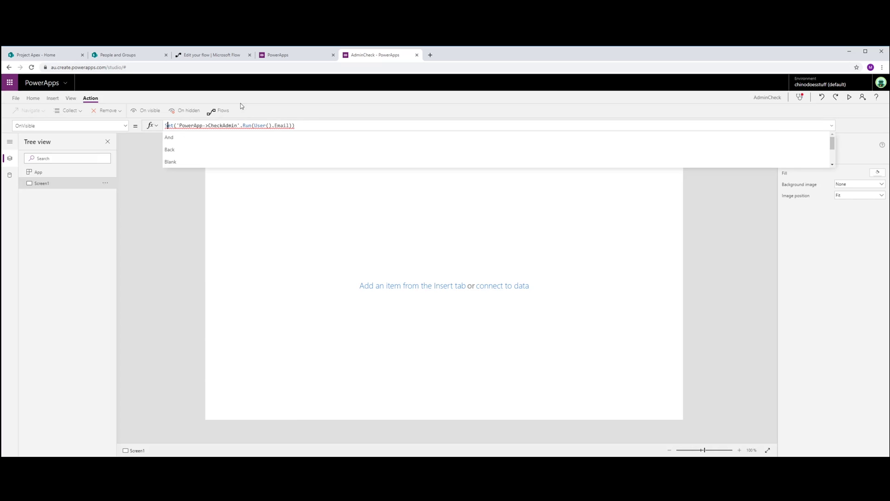
pyautogui.write('minU')
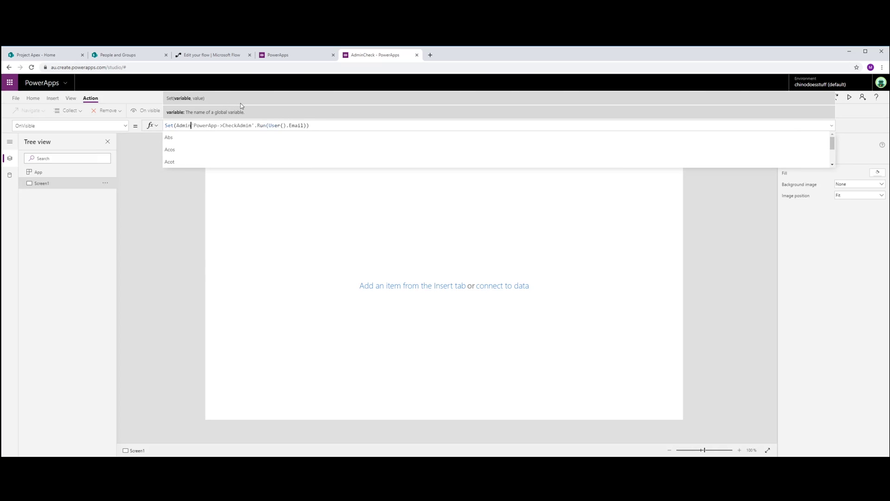
pyautogui.write('ser,')
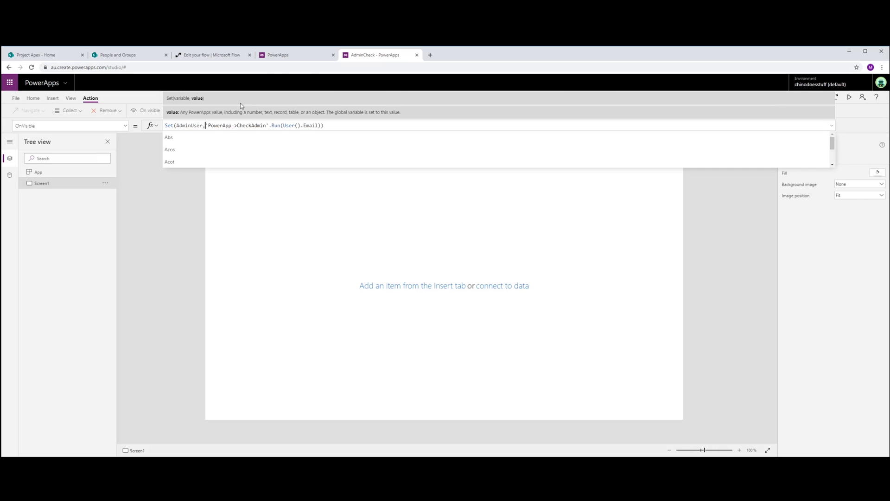
pyautogui.click(165, 193)
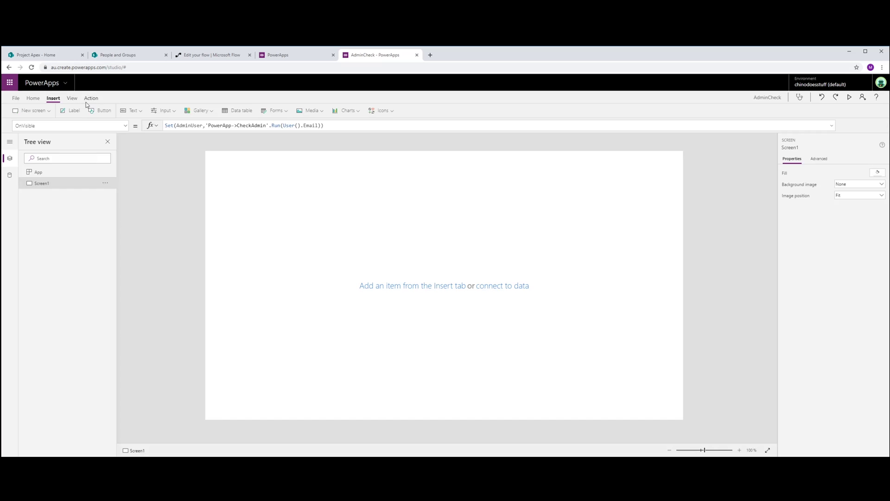
# Step: Insert a rectangle, resize and position it, and place a duplicate to its right
pyautogui.click(388, 111)
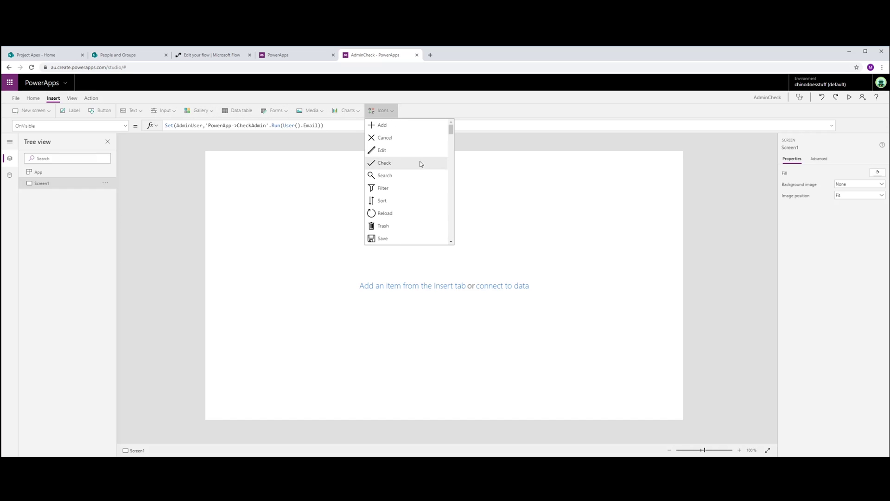
pyautogui.moveTo(449, 131); pyautogui.dragTo(438, 226)
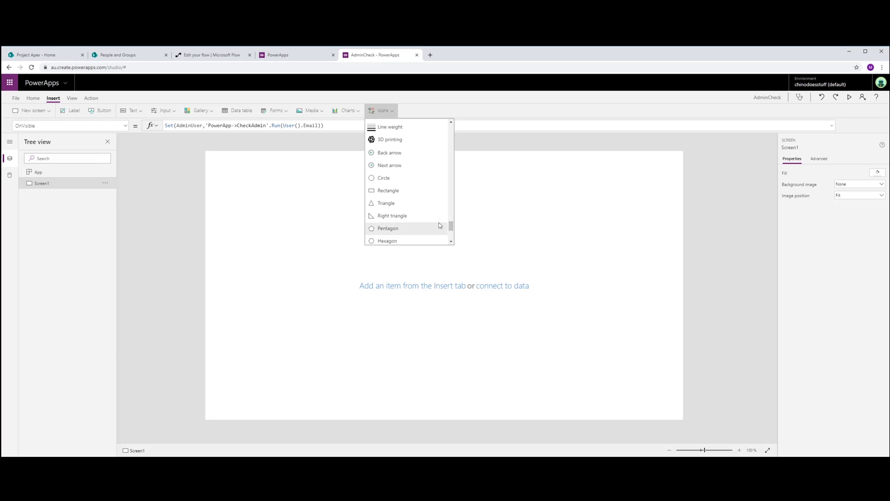
pyautogui.click(396, 191)
pyautogui.moveTo(273, 200); pyautogui.dragTo(427, 297)
pyautogui.moveTo(364, 247); pyautogui.dragTo(371, 276)
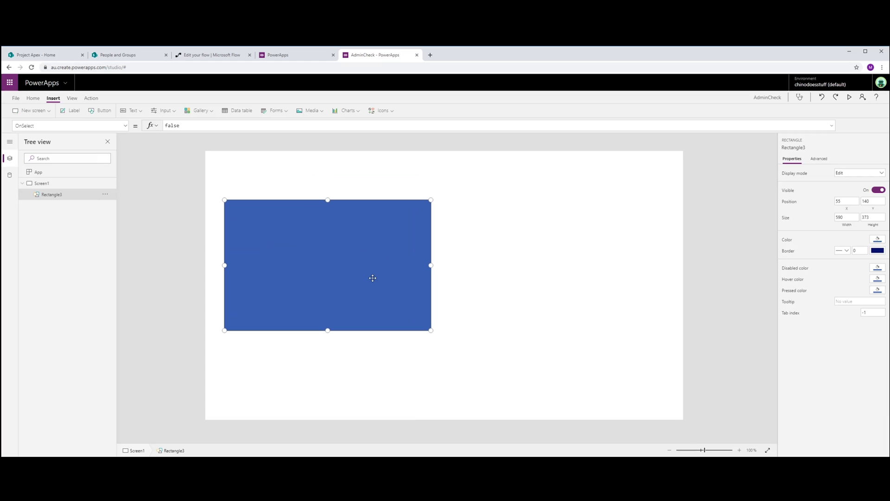
pyautogui.moveTo(430, 331); pyautogui.dragTo(386, 312)
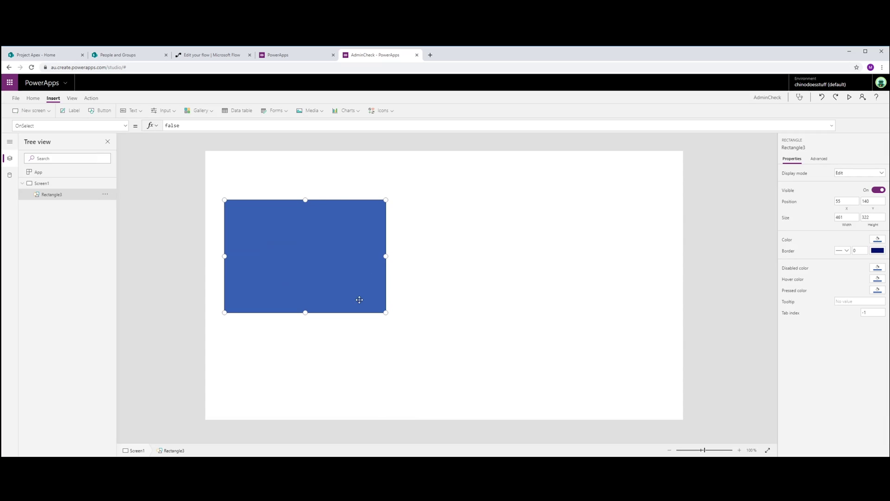
pyautogui.hotkey('ctrl', 'c')
pyautogui.hotkey('ctrl', 'v')
pyautogui.moveTo(338, 218); pyautogui.dragTo(582, 252)
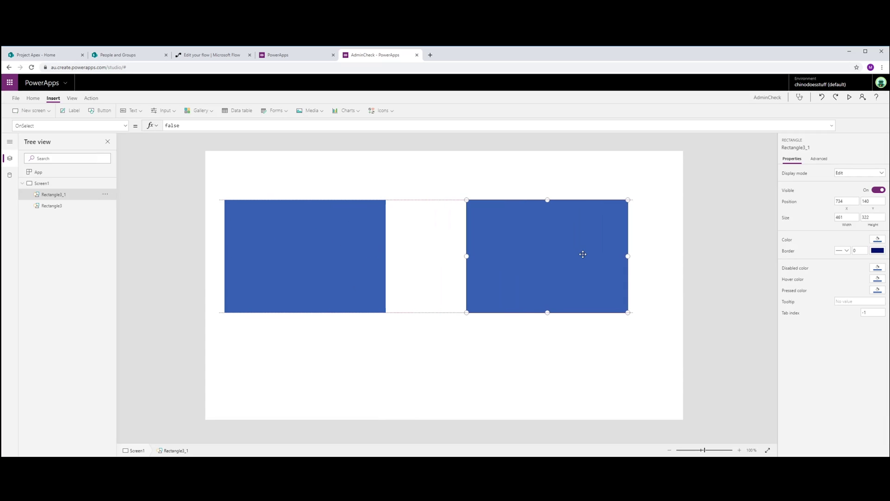
# Step: Fill the left rectangle with red, RGBA(184, 0, 0, 1)
pyautogui.click(328, 244)
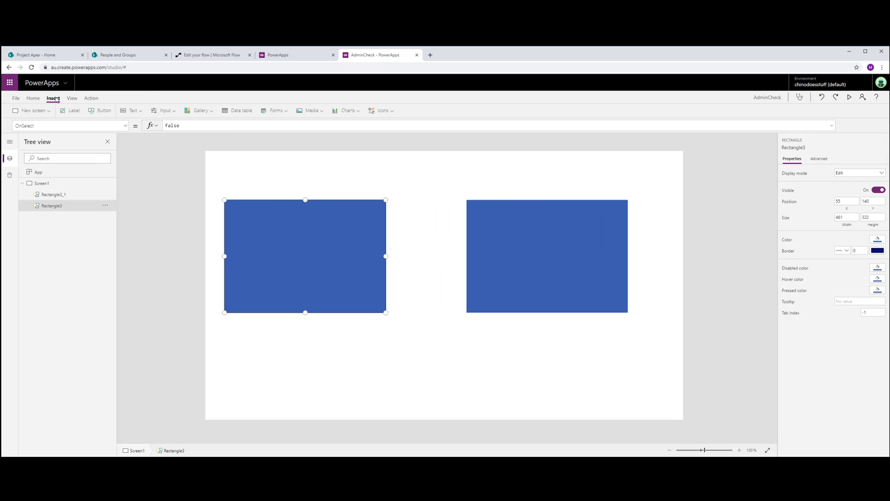
pyautogui.click(37, 99)
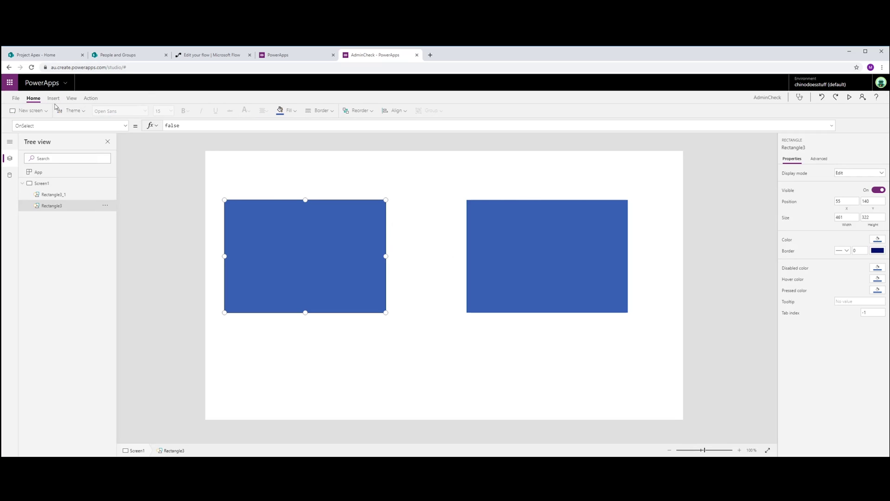
pyautogui.click(296, 112)
pyautogui.click(286, 215)
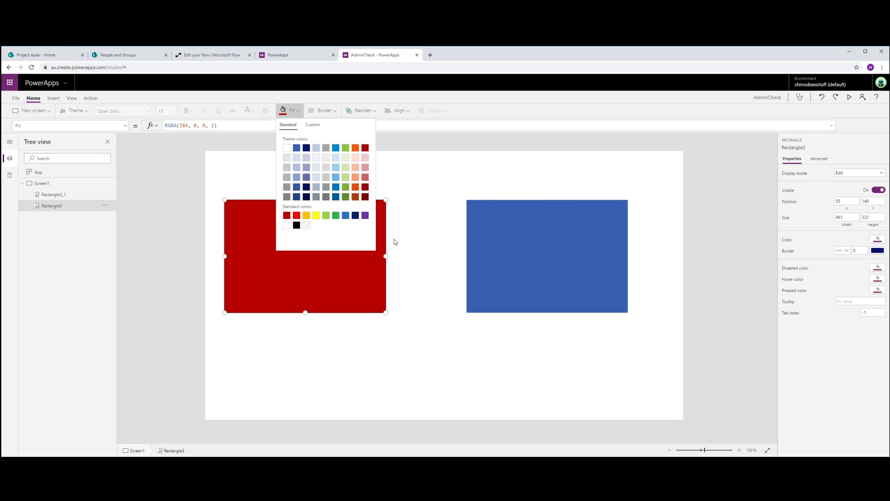
pyautogui.click(468, 231)
# Step: Add two text labels and place one inside each rectangle
pyautogui.moveTo(336, 228); pyautogui.dragTo(365, 231)
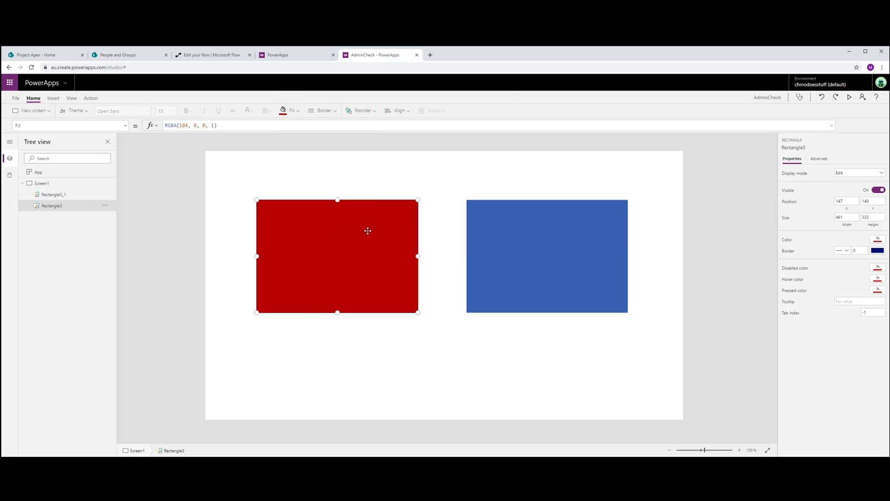
pyautogui.click(54, 98)
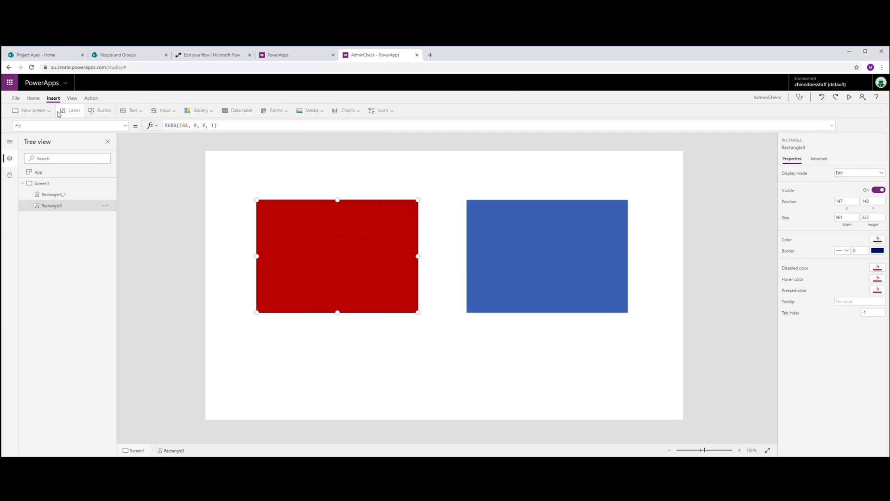
pyautogui.doubleClick(71, 111)
pyautogui.moveTo(253, 180); pyautogui.dragTo(554, 252)
pyautogui.moveTo(225, 173); pyautogui.dragTo(311, 252)
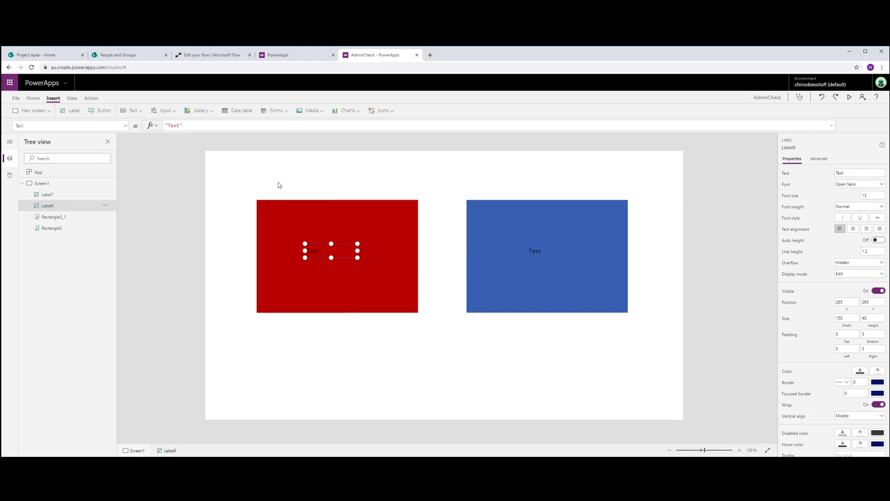
# Step: Set the labels to 'I am an Admin' (red) and 'I am not an Admin' (blue), widening the blue one
pyautogui.doubleClick(174, 125)
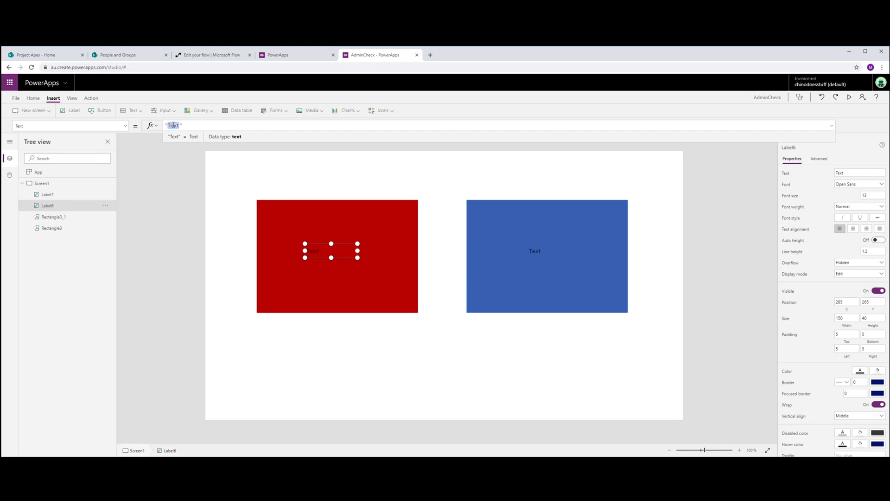
pyautogui.write('I am an Admin')
pyautogui.click(536, 251)
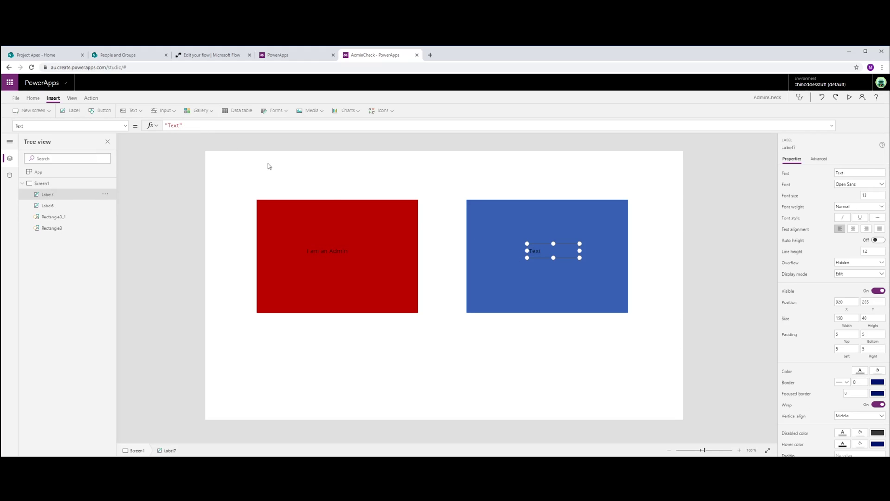
pyautogui.doubleClick(174, 125)
pyautogui.write('I am ')
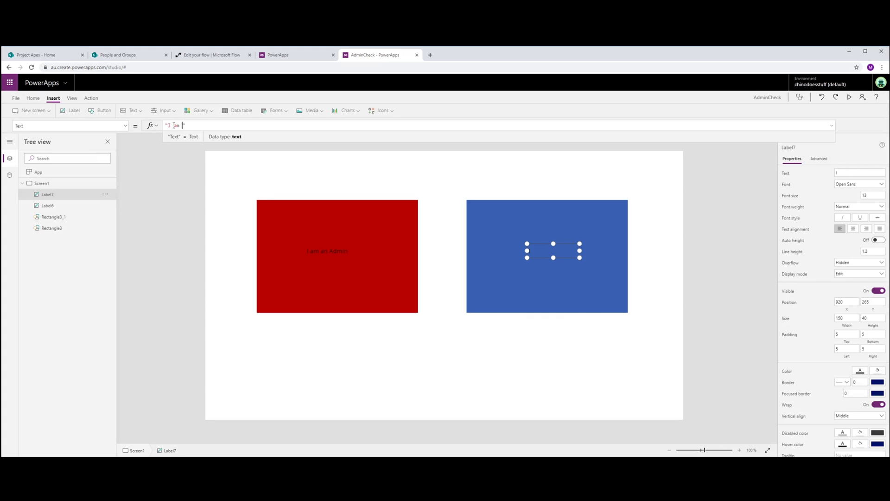
pyautogui.write('not an Admin')
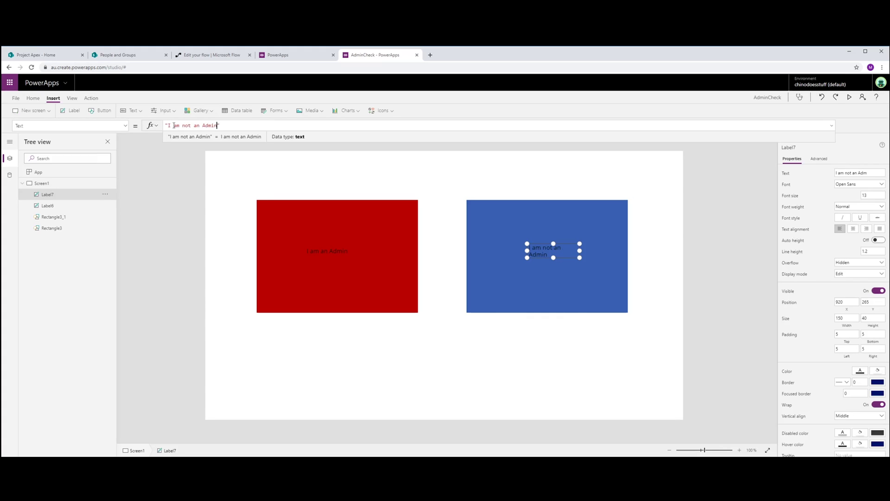
pyautogui.moveTo(580, 251); pyautogui.dragTo(559, 250)
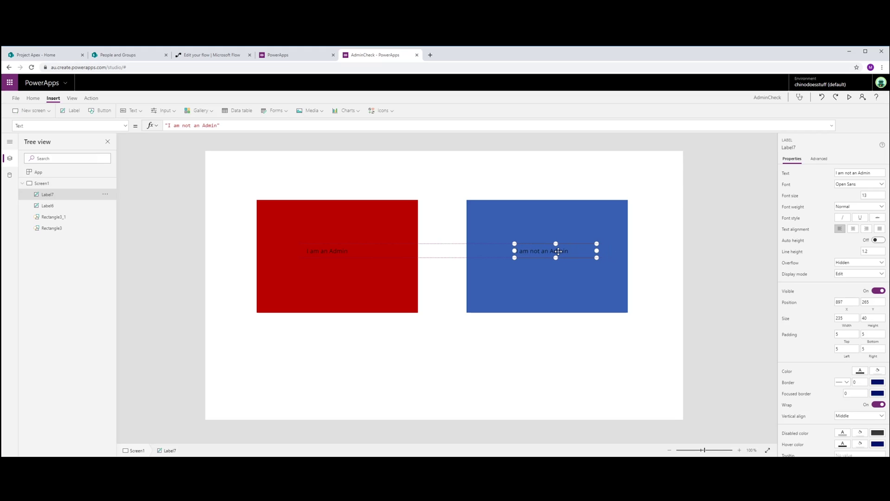
pyautogui.click(328, 250)
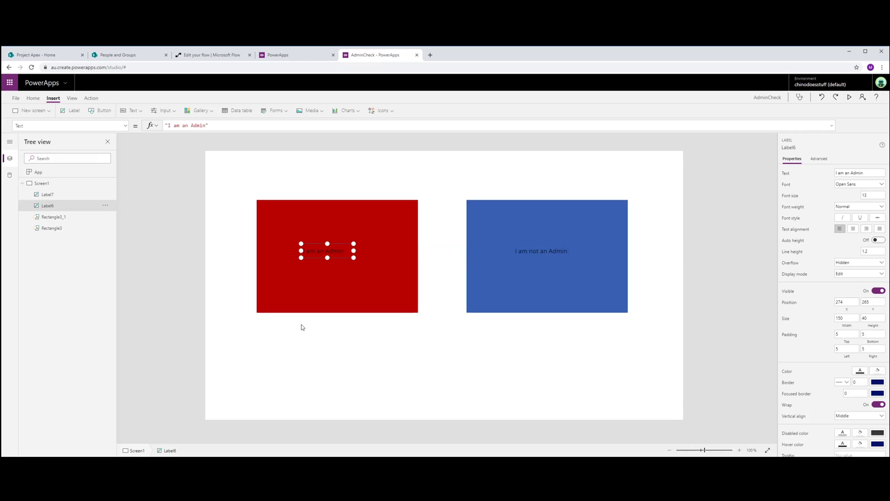
pyautogui.click(318, 328)
pyautogui.click(321, 291)
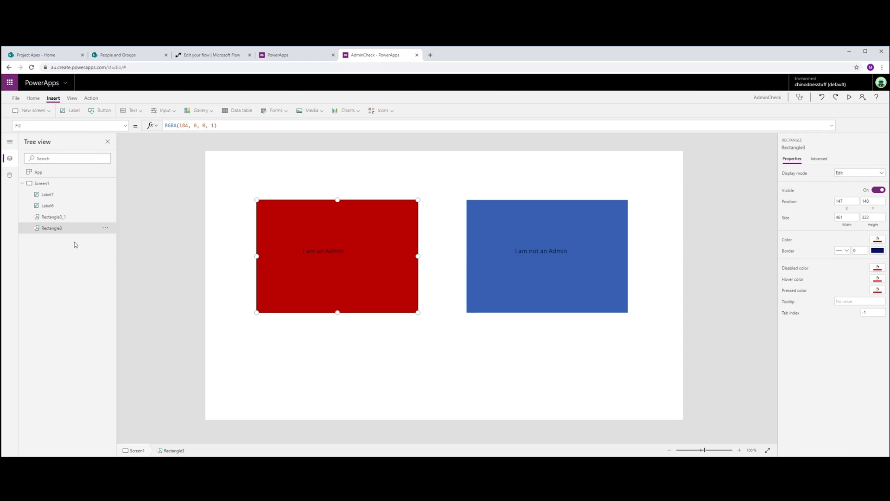
# Step: Set the Visible property of Rectangle3 and Label6 to If(AdminUser.isadminuser="True", true, false)
pyautogui.keyDown('ctrl'); pyautogui.click(46, 207); pyautogui.keyUp('ctrl')
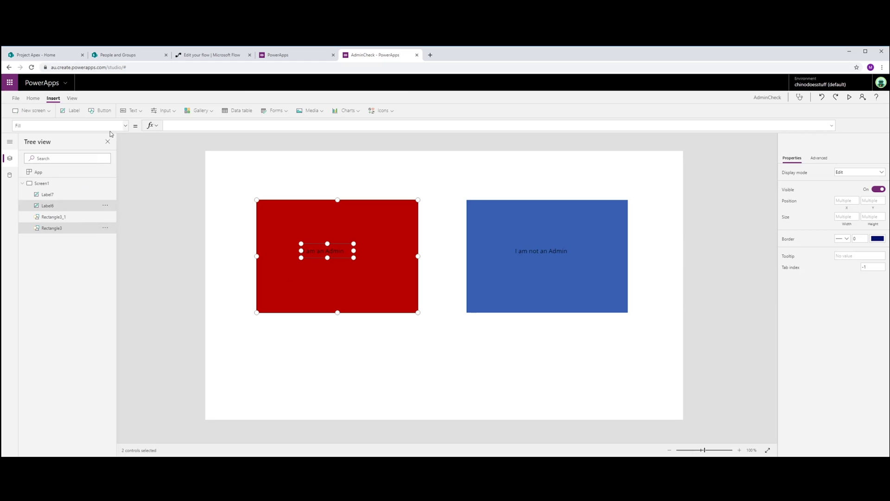
pyautogui.click(125, 126)
pyautogui.scroll(-5, 51, 248)
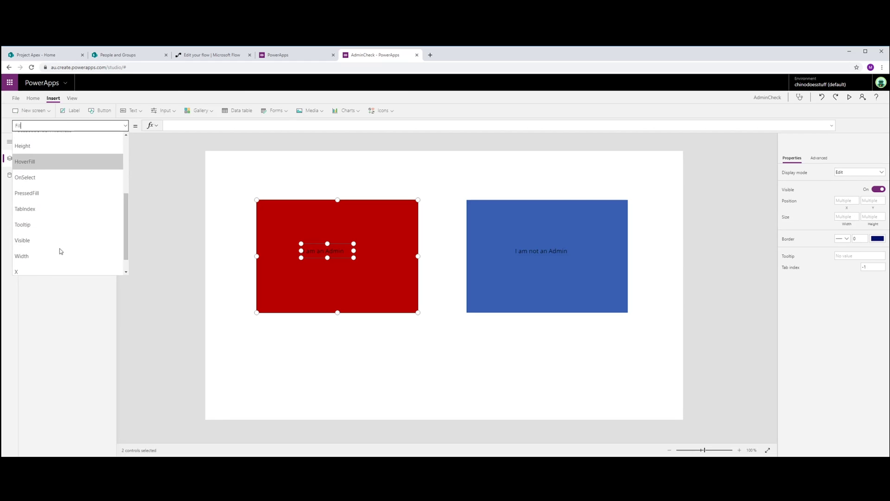
pyautogui.click(39, 226)
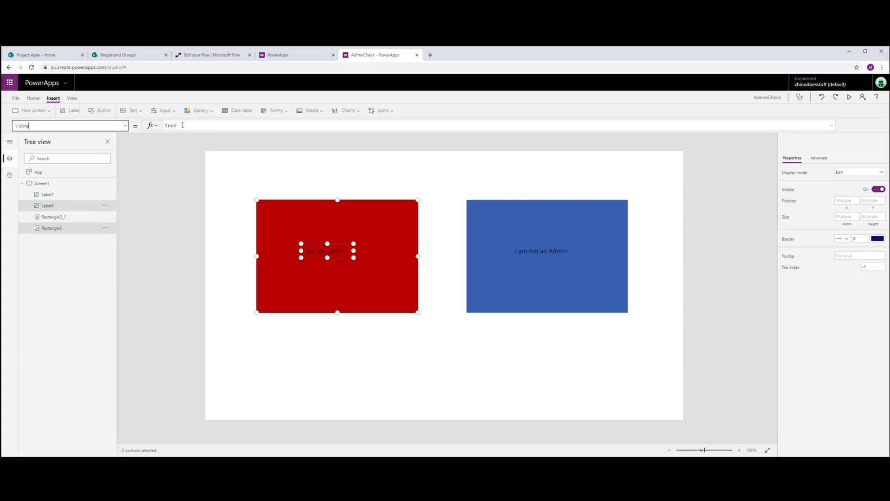
pyautogui.doubleClick(183, 125)
pyautogui.write('f')
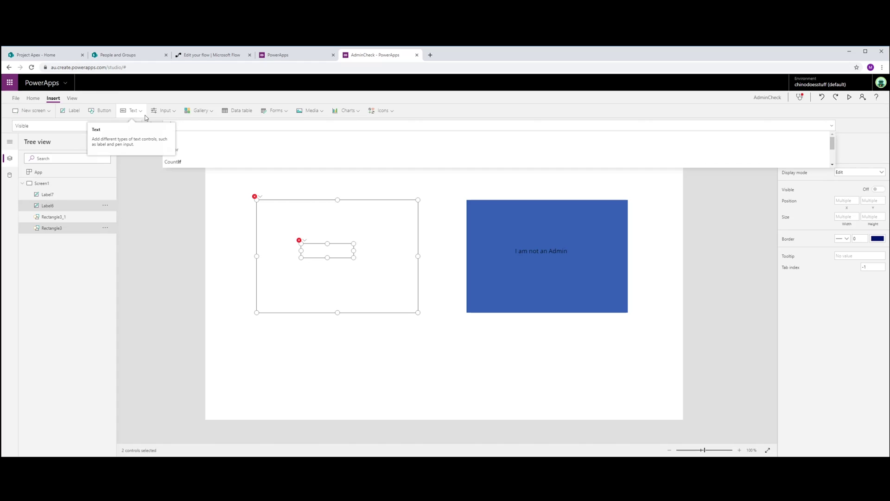
pyautogui.write(' (A')
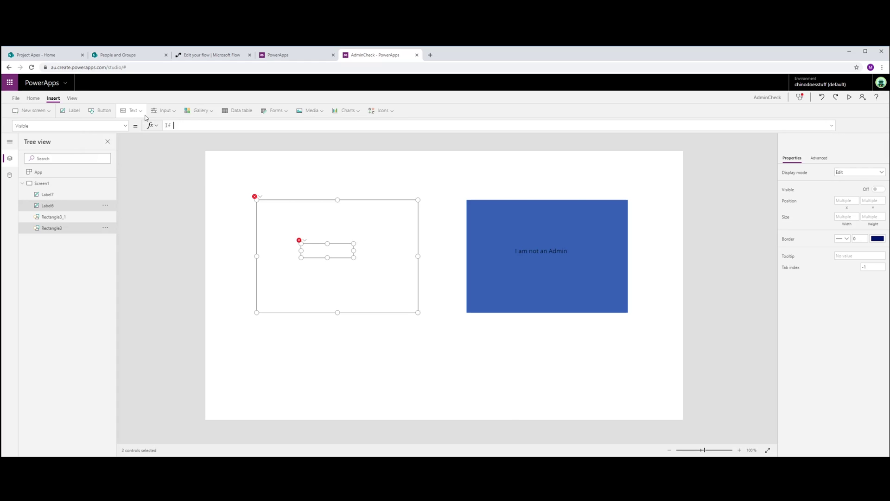
pyautogui.write('d')
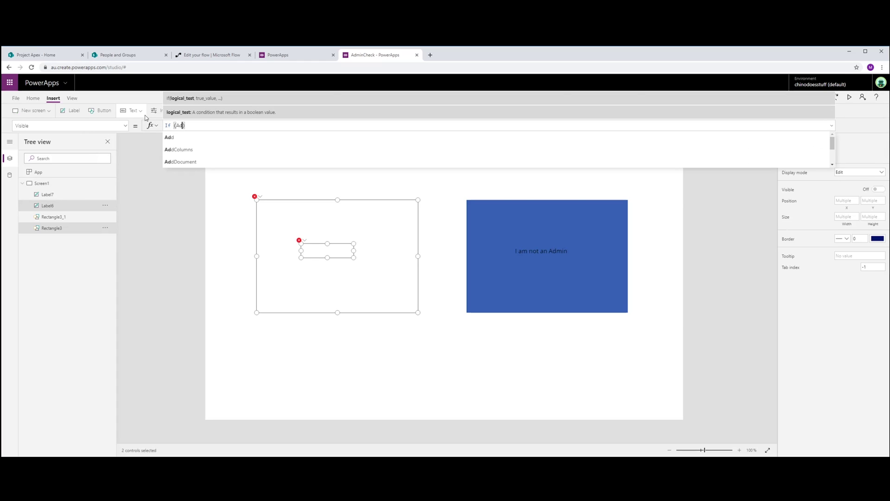
pyautogui.write('minUser')
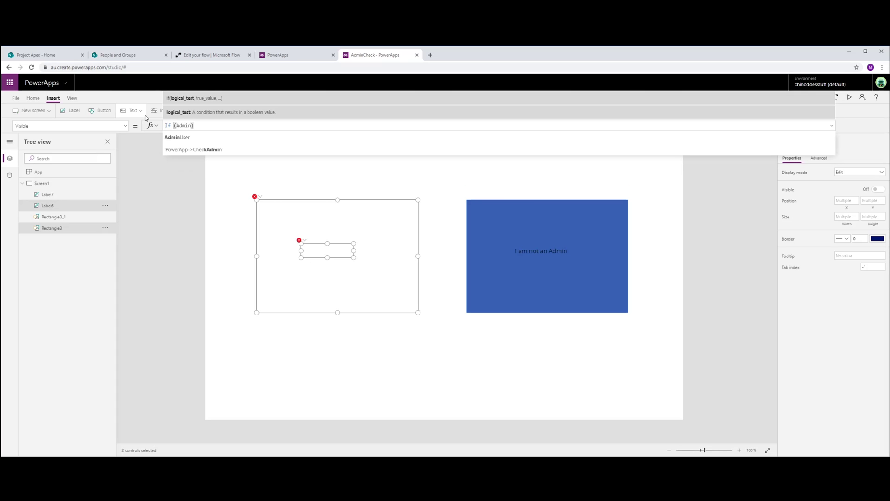
pyautogui.write('.')
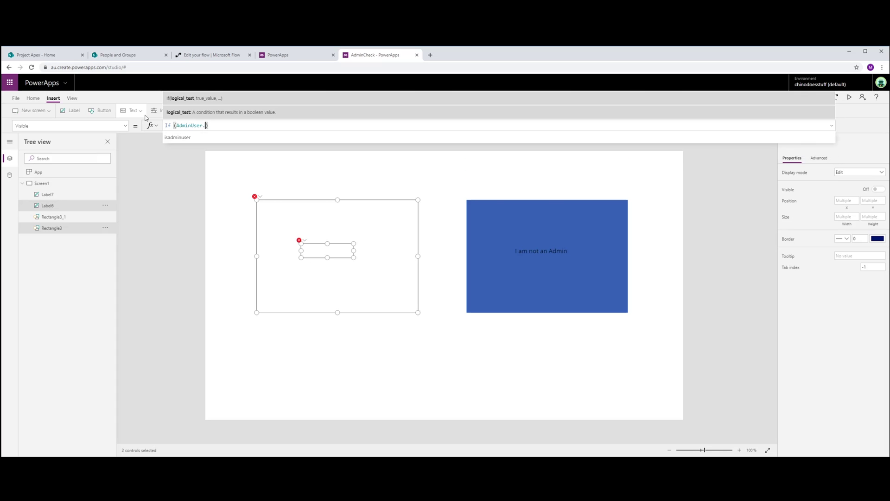
pyautogui.press('Tab')
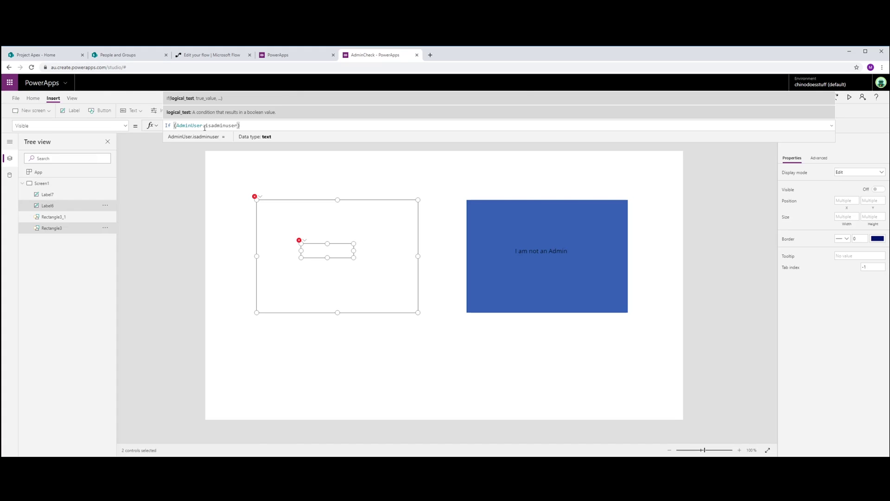
pyautogui.write('="F')
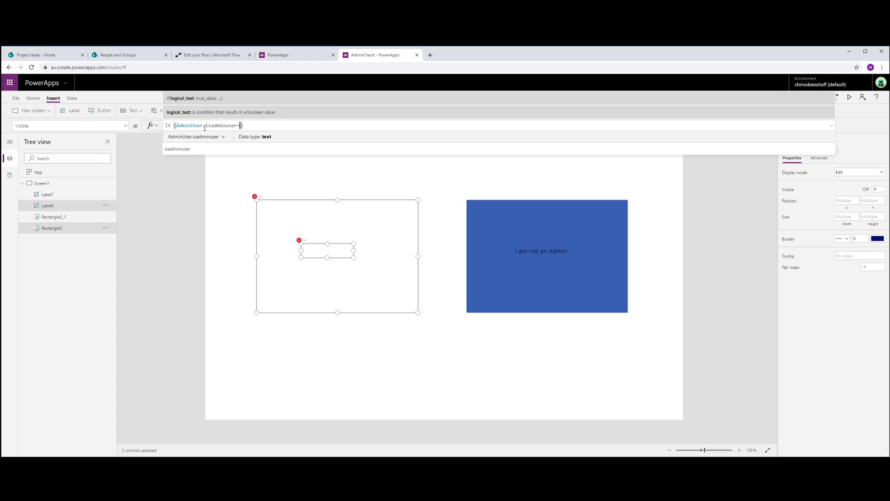
pyautogui.write('alse')
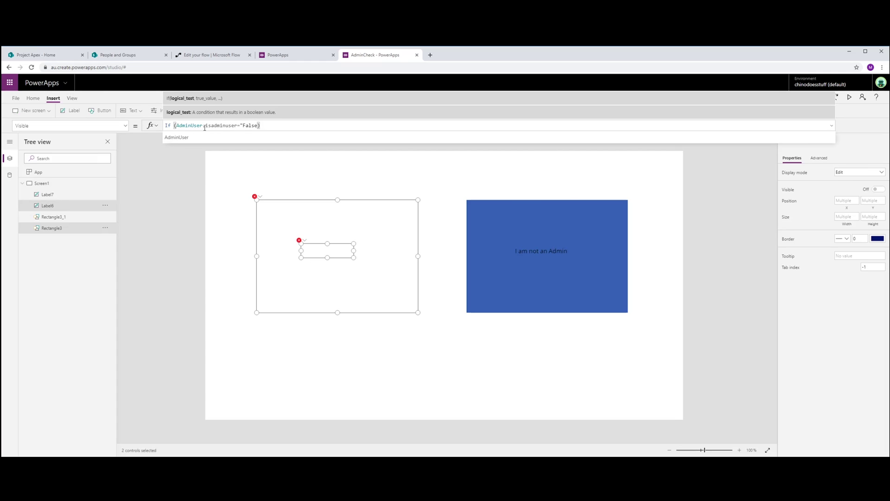
pyautogui.press('BackSpace')
pyautogui.press('BackSpace')
pyautogui.press('BackSpace')
pyautogui.press('BackSpace')
pyautogui.press('BackSpace')
pyautogui.write('Tru')
pyautogui.write('e')
pyautogui.write('"')
pyautogui.write(', true,')
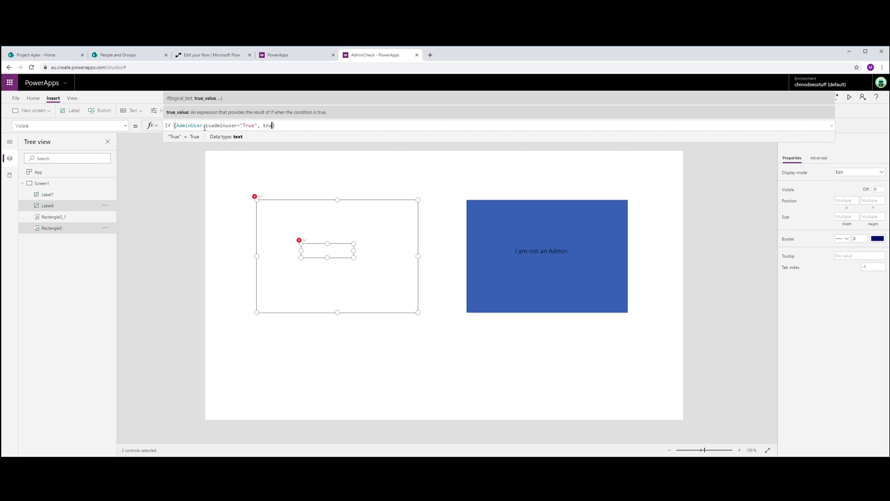
pyautogui.write(' false')
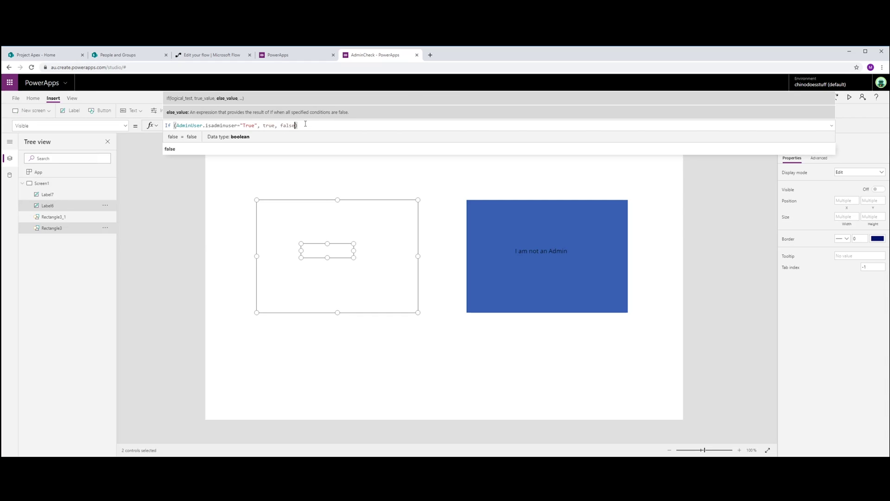
pyautogui.moveTo(309, 125); pyautogui.dragTo(155, 125)
pyautogui.hotkey('ctrl', 'c')
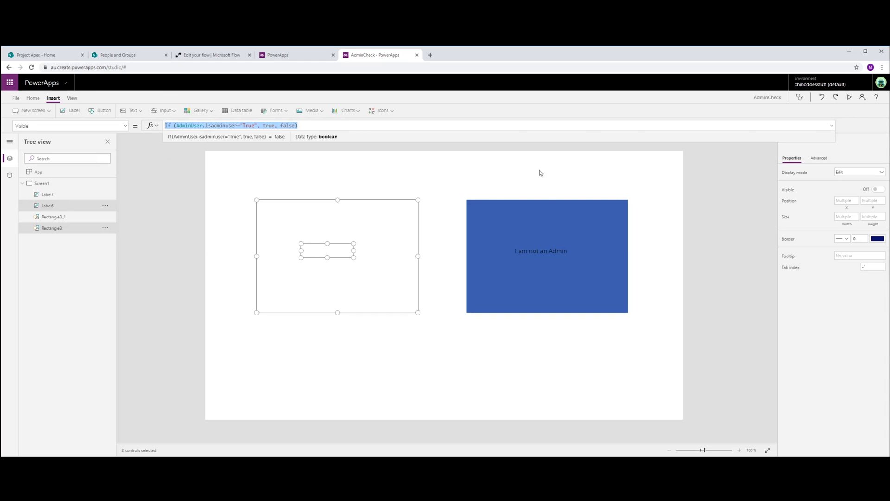
pyautogui.click(555, 240)
# Step: Make the blue box and Label7 visible only when AdminUser.isadminuser equals "False" using the pasted If formula
pyautogui.click(541, 224)
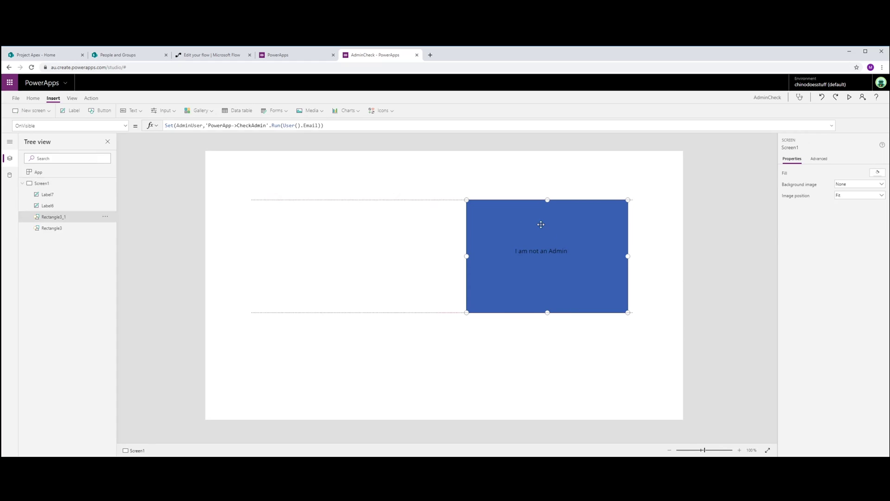
pyautogui.keyDown('ctrl'); pyautogui.click(50, 195); pyautogui.keyUp('ctrl')
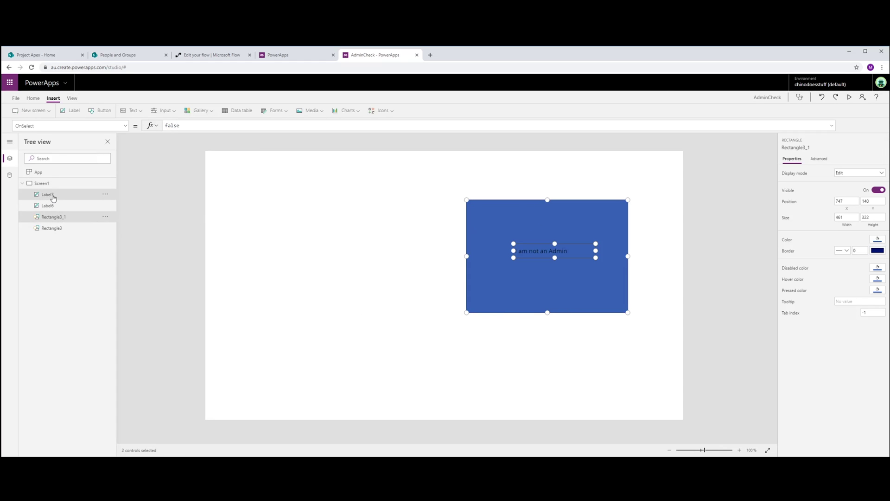
pyautogui.click(125, 126)
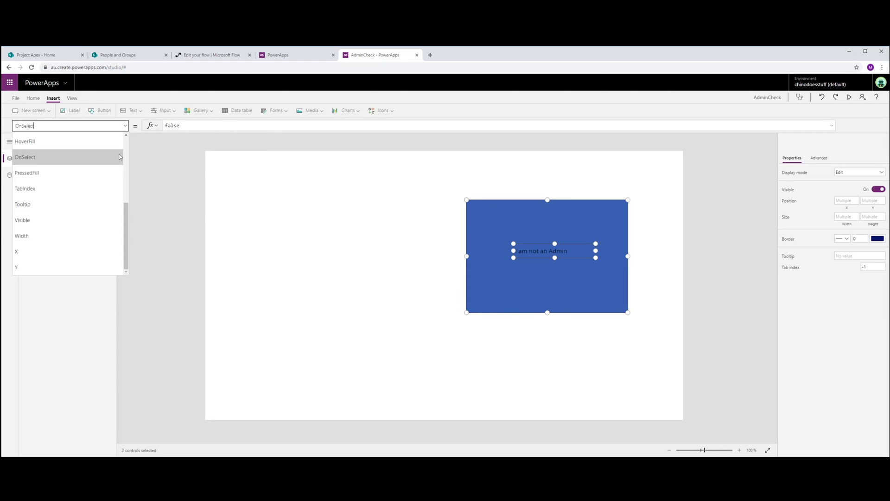
pyautogui.click(69, 217)
pyautogui.doubleClick(171, 125)
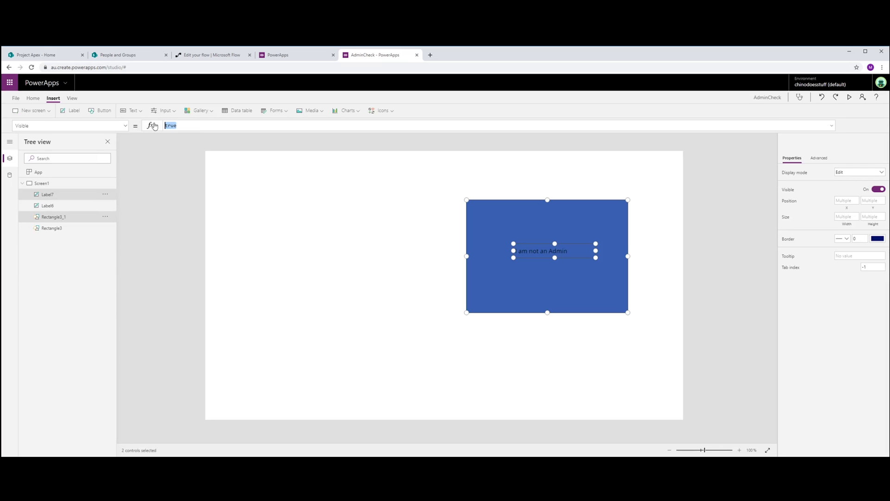
pyautogui.hotkey('ctrl', 'v')
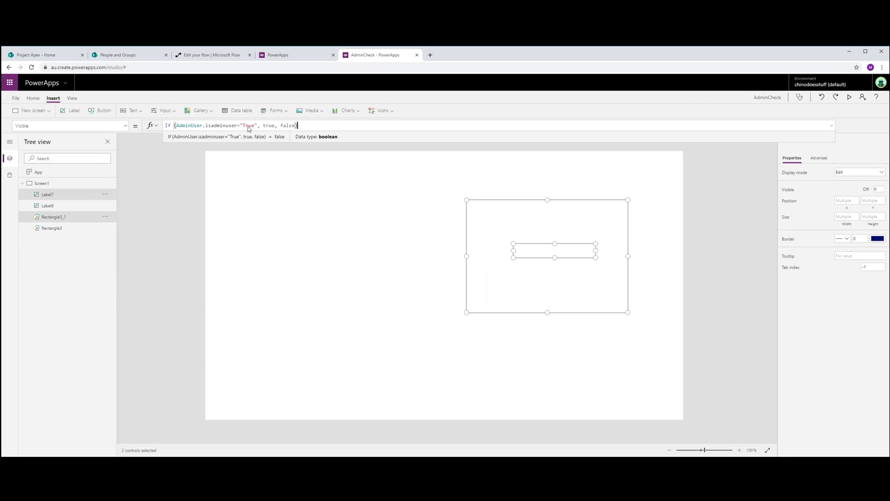
pyautogui.doubleClick(248, 125)
pyautogui.write('Fas')
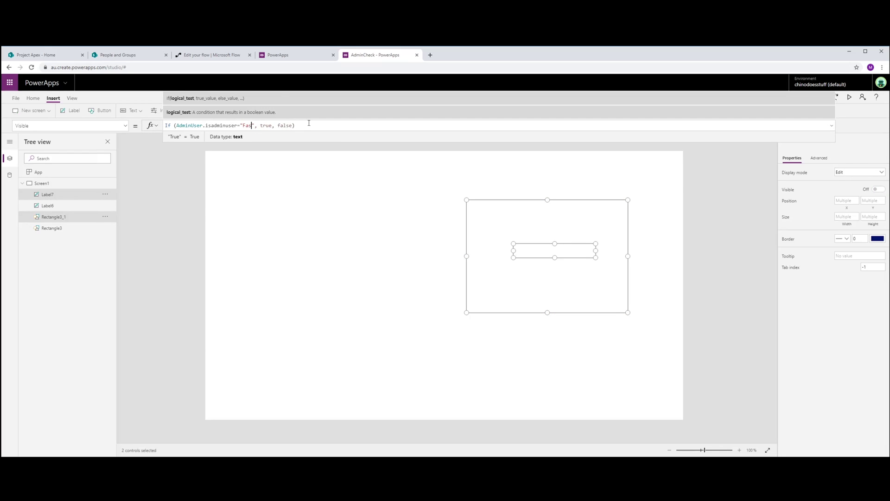
pyautogui.press('BackSpace')
pyautogui.write('lse')
# Step: Check the App's OnStart formula, then go to the SharePoint People and Groups page
pyautogui.click(60, 173)
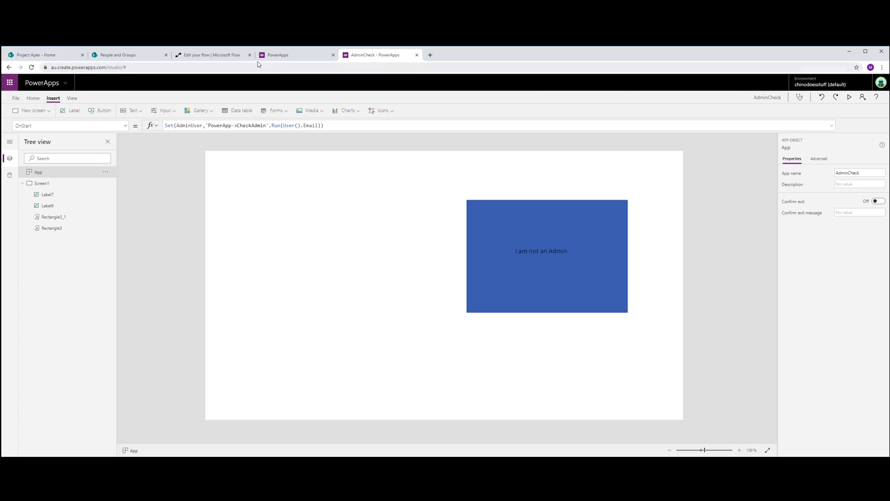
pyautogui.click(106, 57)
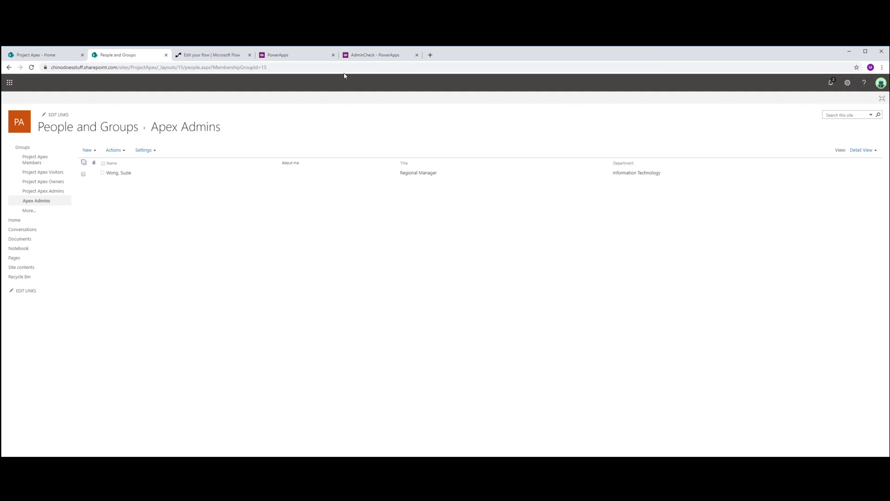
# Step: Move through the PowerApps home and AdminCheck studio, then return to the Apex Admins group page
pyautogui.click(315, 55)
pyautogui.click(392, 54)
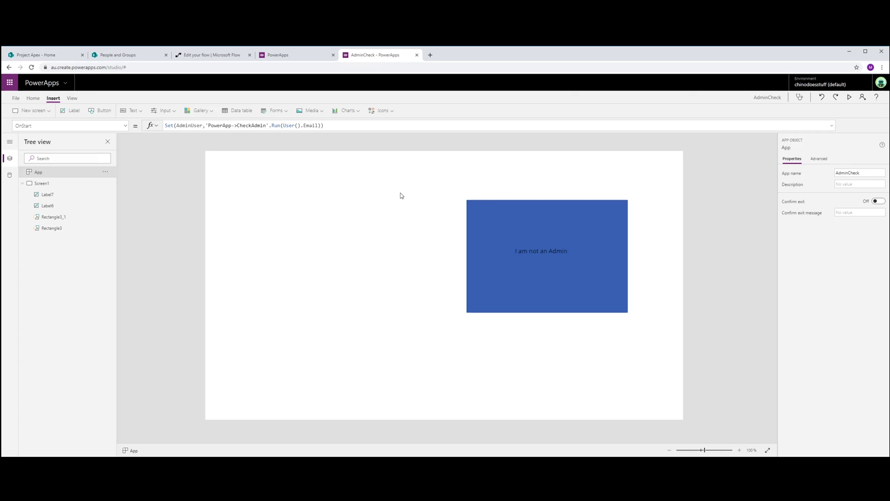
pyautogui.click(138, 55)
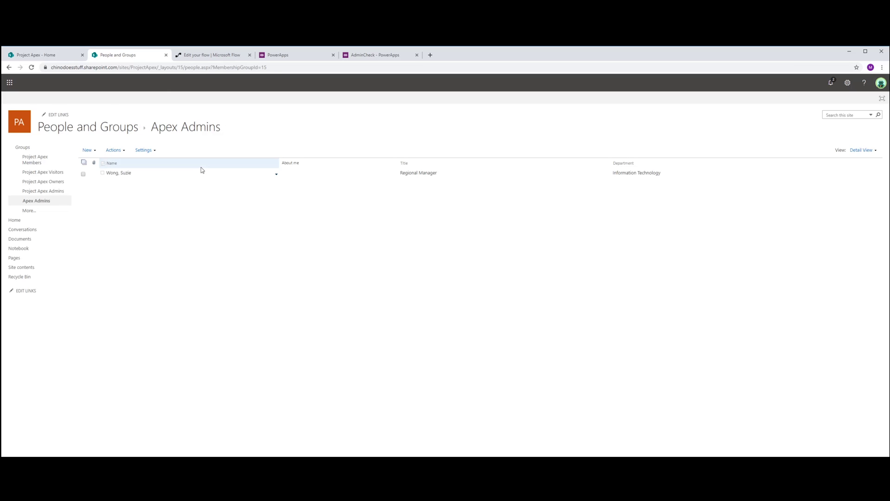
# Step: Add the Software Developer account to the Apex Admins group through Add Users and Share
pyautogui.click(96, 150)
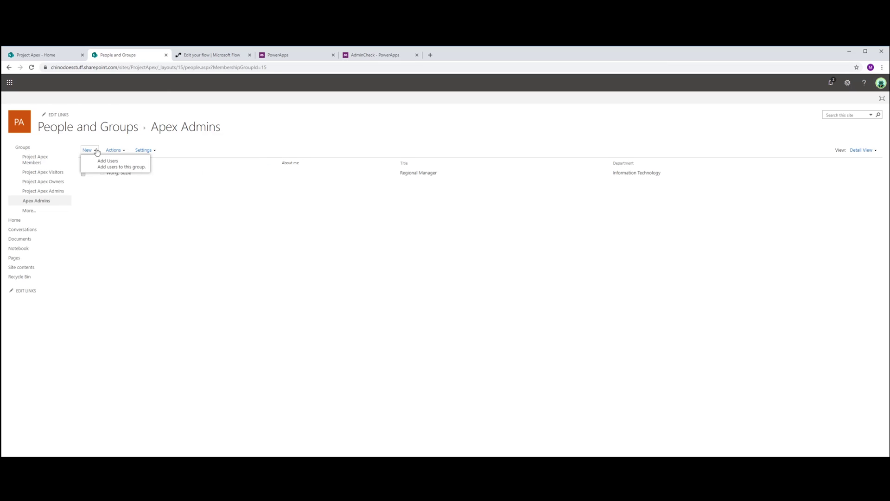
pyautogui.click(107, 162)
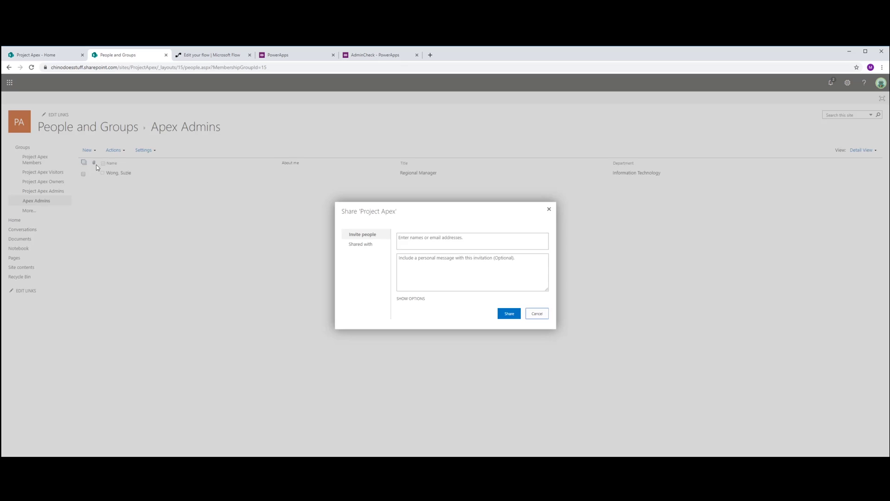
pyautogui.click(431, 239)
pyautogui.write('adm')
pyautogui.press('BackSpace')
pyautogui.press('BackSpace')
pyautogui.press('BackSpace')
pyautogui.write('chinodoes')
pyautogui.click(418, 257)
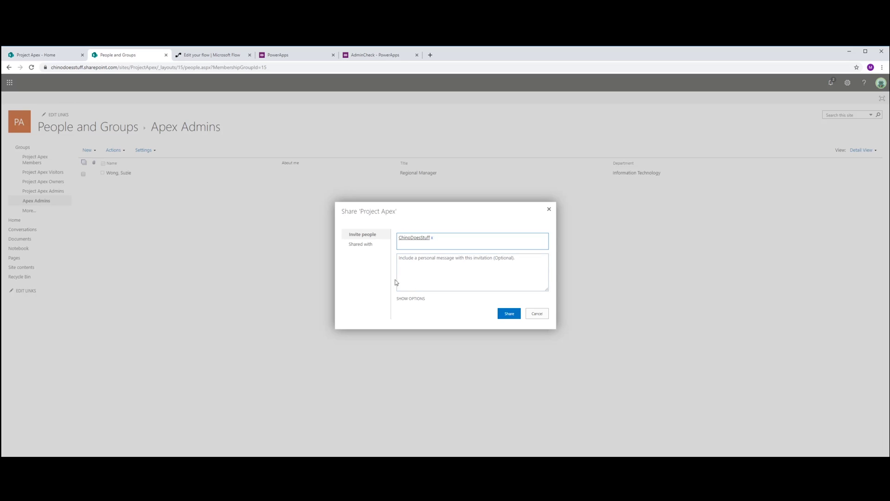
pyautogui.click(510, 314)
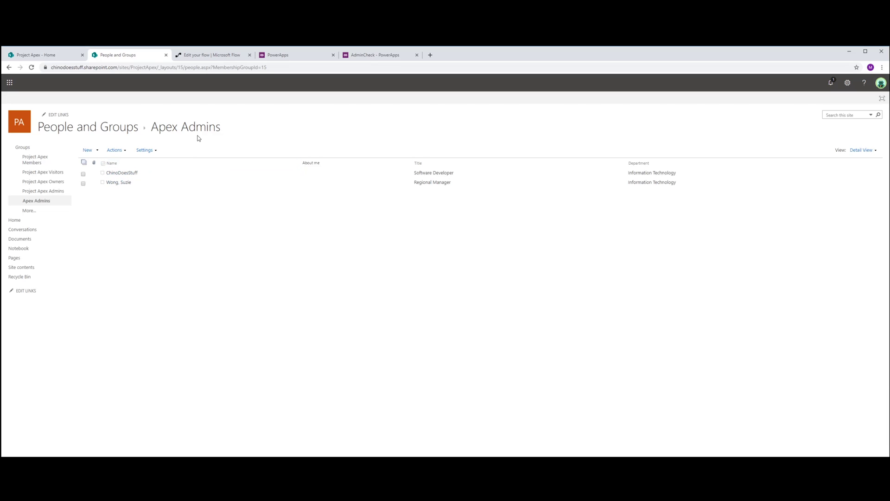
# Step: Return to the AdminCheck app and select Screen1 to show the red 'I am an Admin' box
pyautogui.click(360, 55)
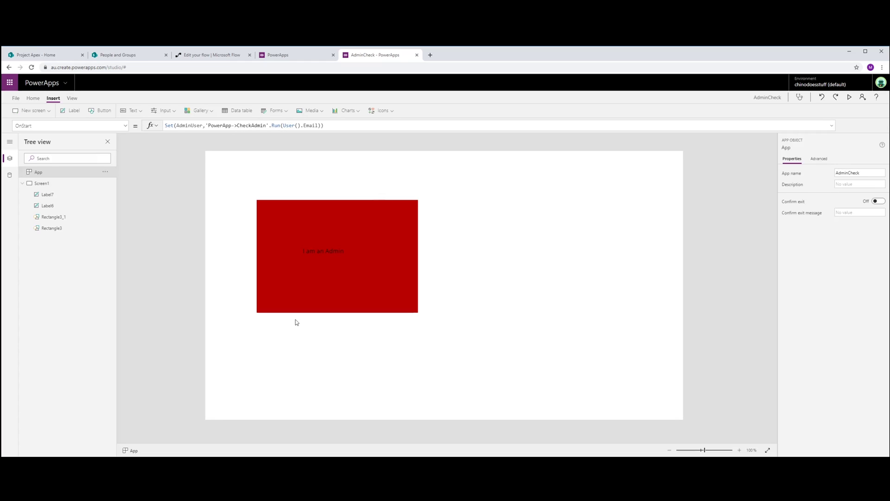
pyautogui.click(404, 331)
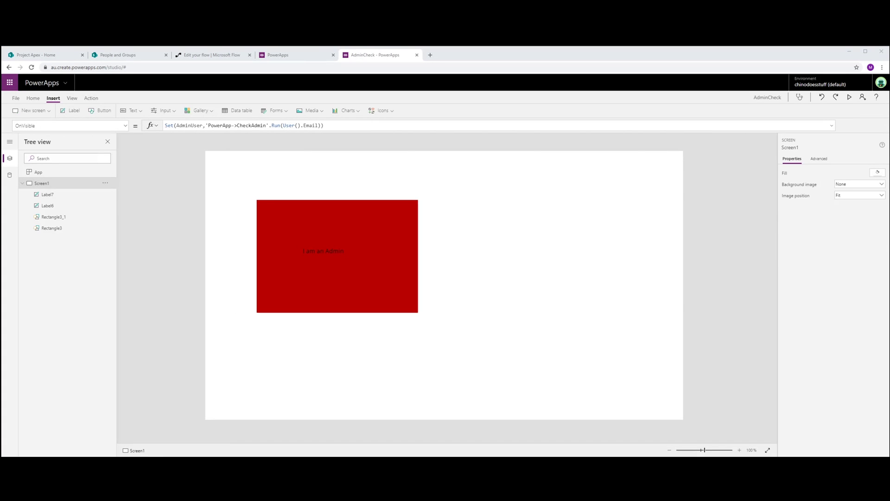